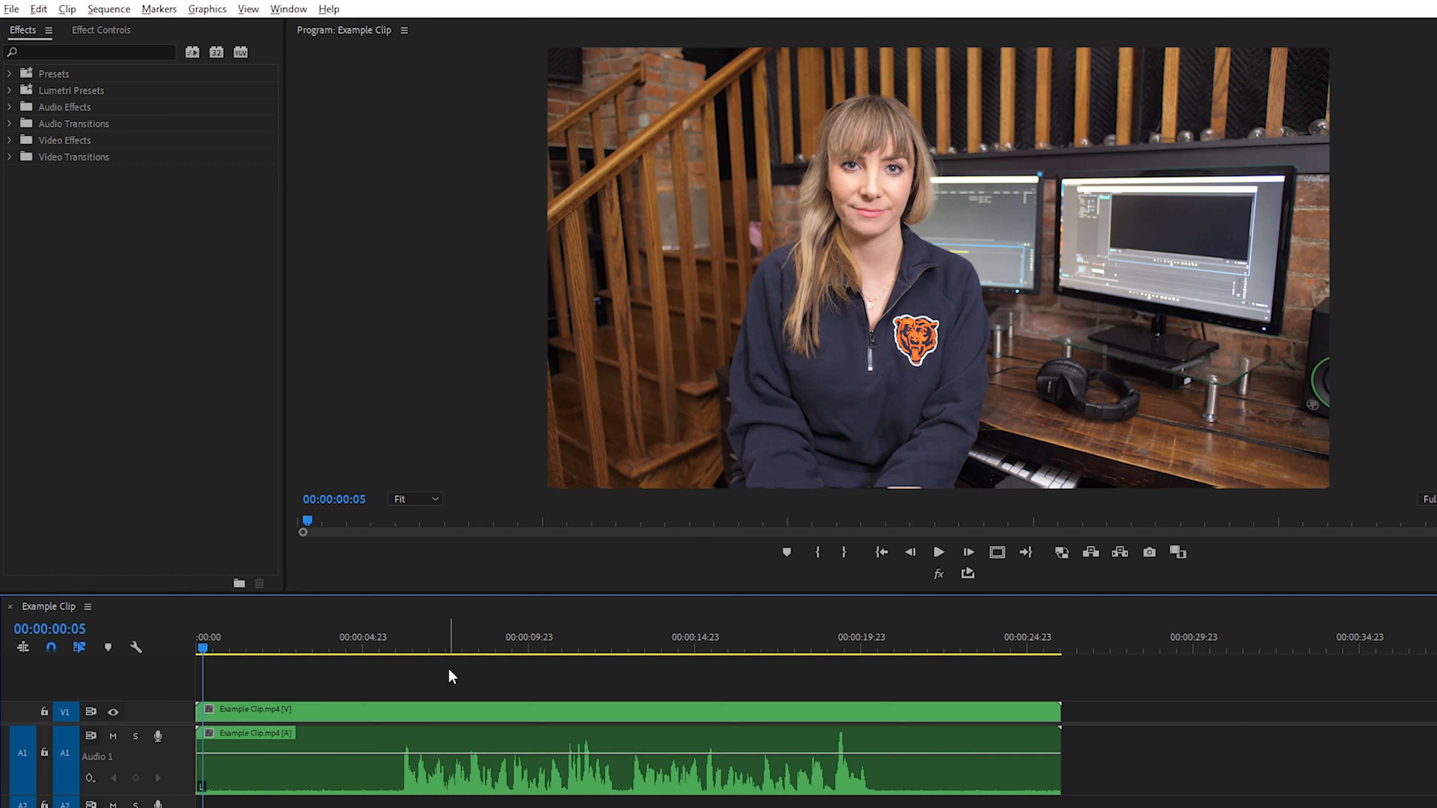
Step: Play back and select the example clip, and display the Audio Track Mixer beside the program monitor
{"action": "key", "text": "space"}
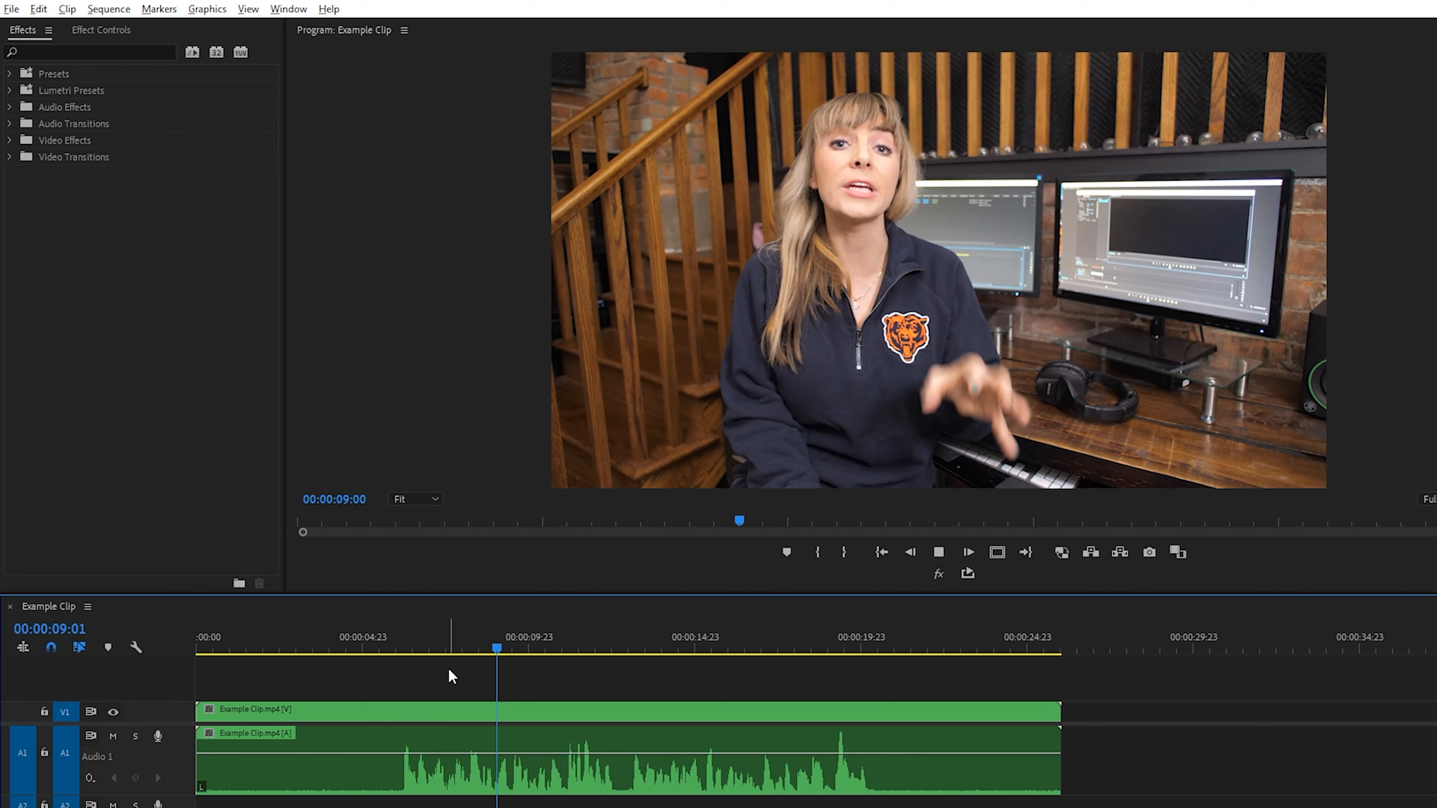
{"action": "key", "text": "ctrl+a"}
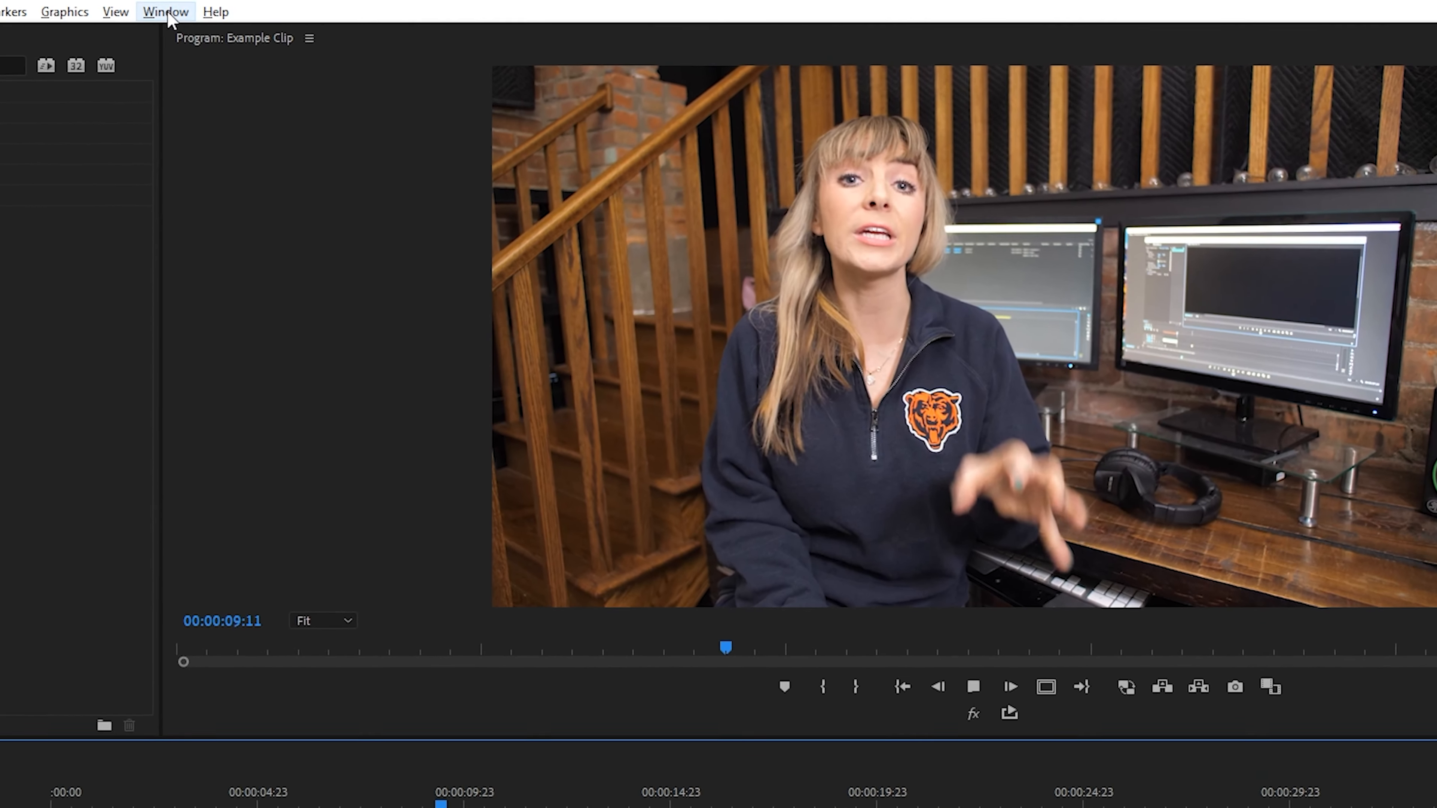
{"action": "left_click", "coordinate": [289, 9]}
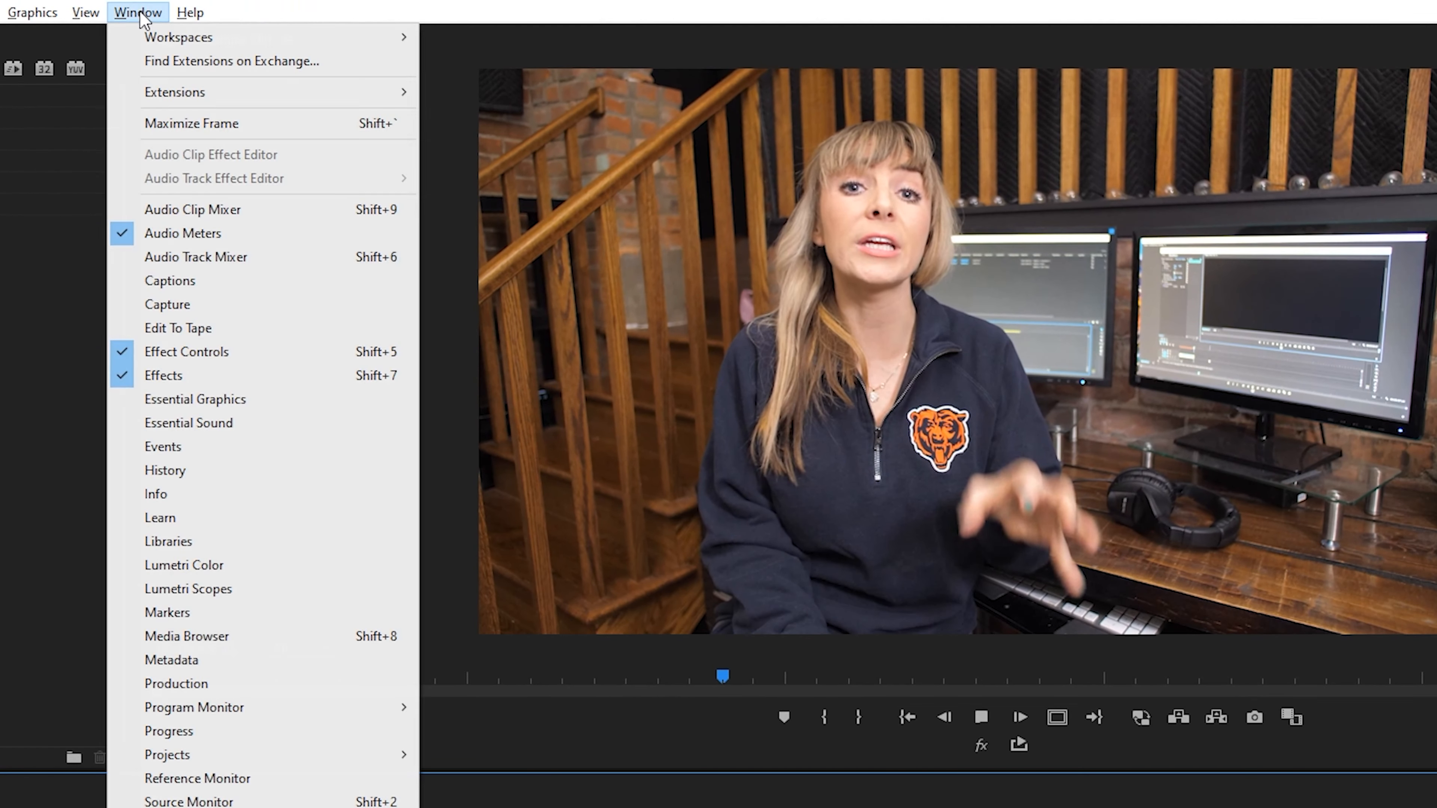
{"action": "left_click", "coordinate": [127, 255]}
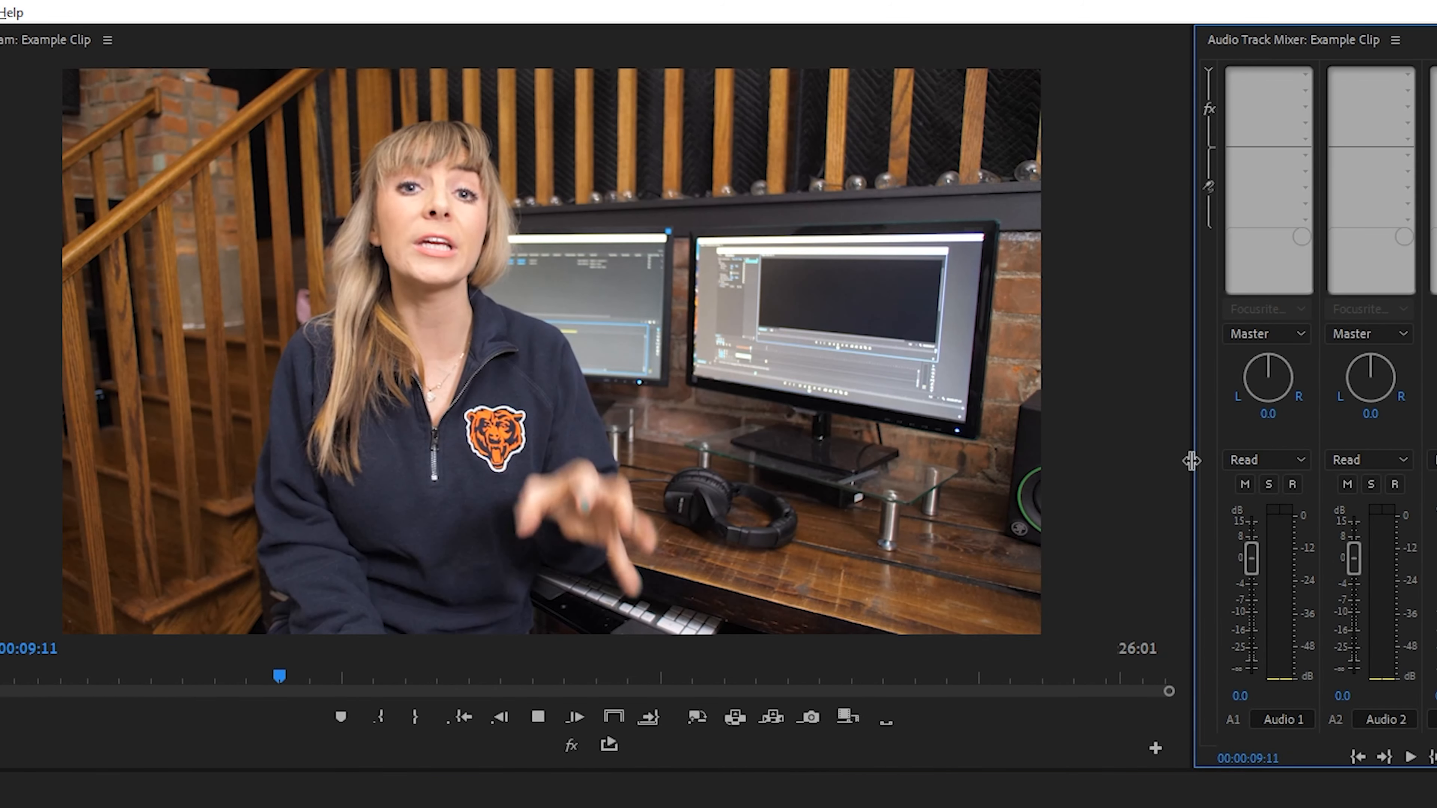
{"action": "left_click_drag", "start_coordinate": [1191, 461], "coordinate": [1034, 461]}
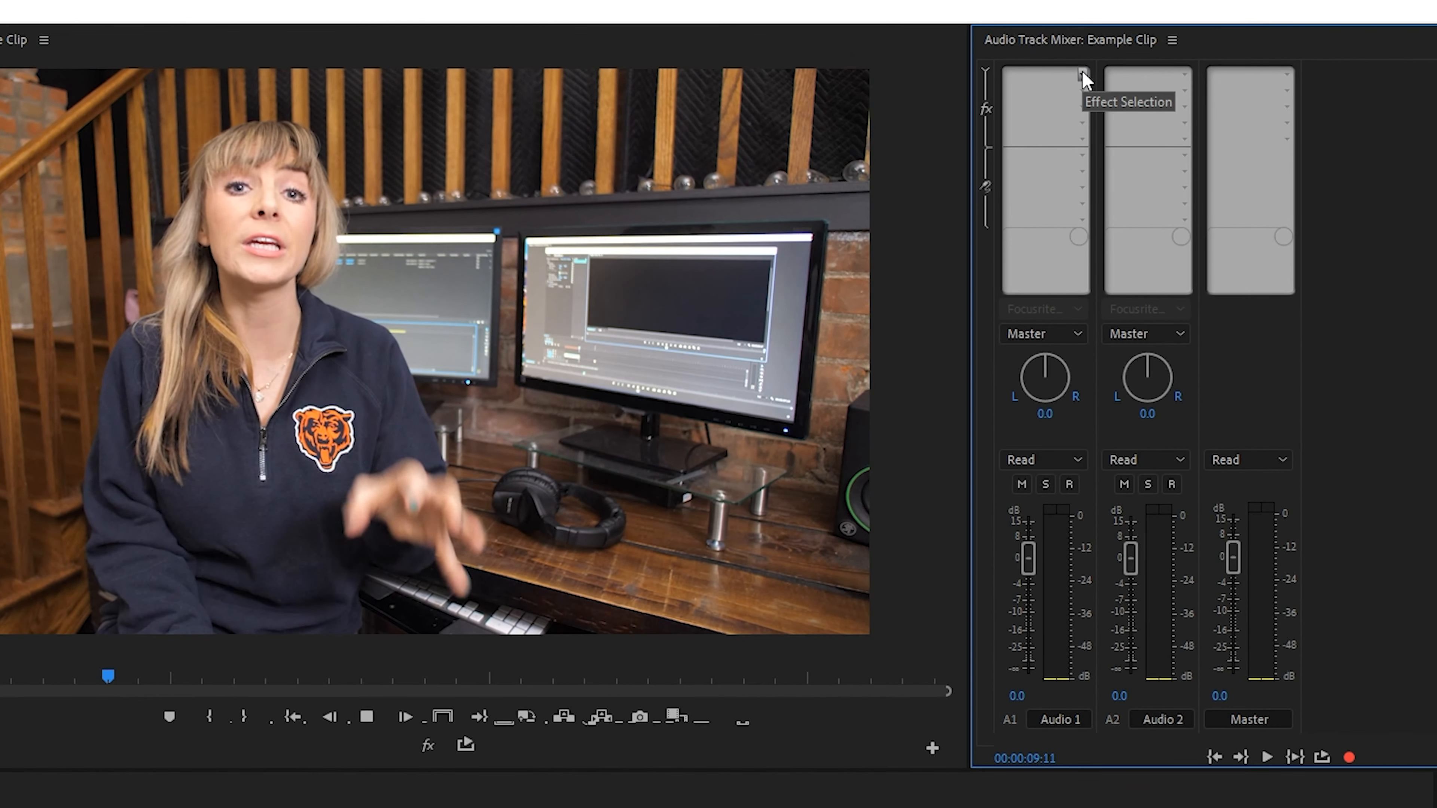
Step: Add the DeNoise noise-reduction effect to the first effect slot of the Audio 1 track and open its effect editor
{"action": "left_click", "coordinate": [1082, 76]}
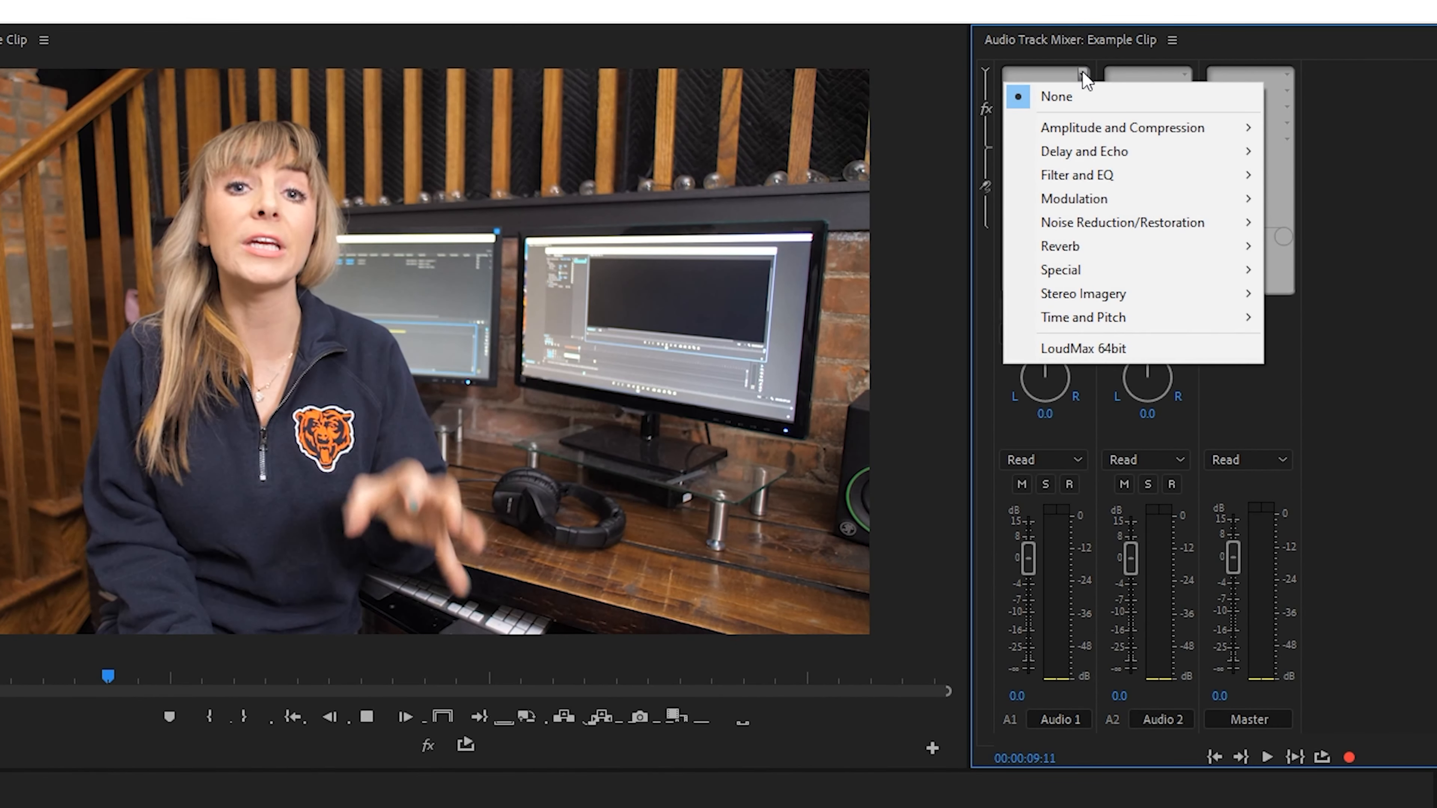
{"action": "mouse_move", "coordinate": [1080, 229]}
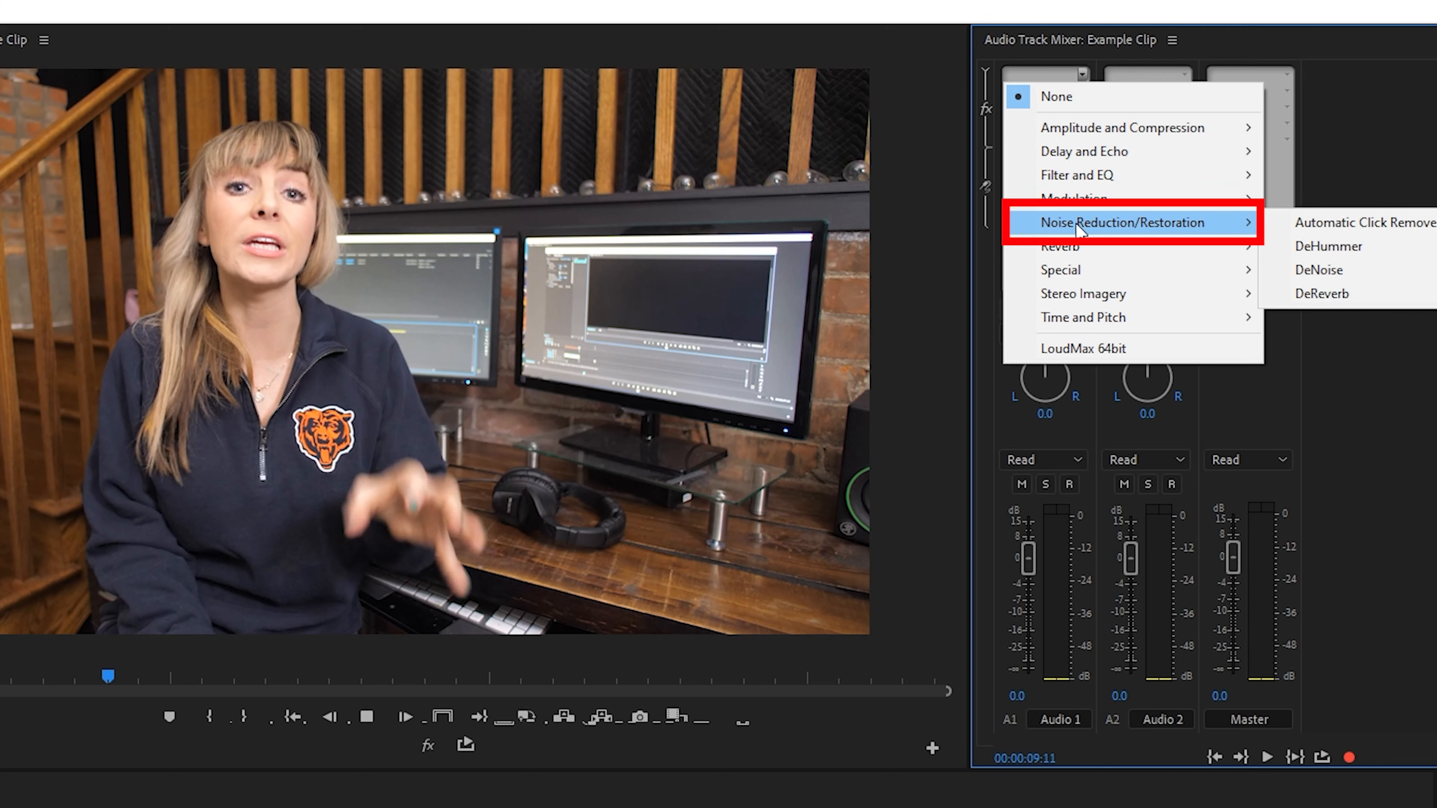
{"action": "left_click", "coordinate": [1361, 276]}
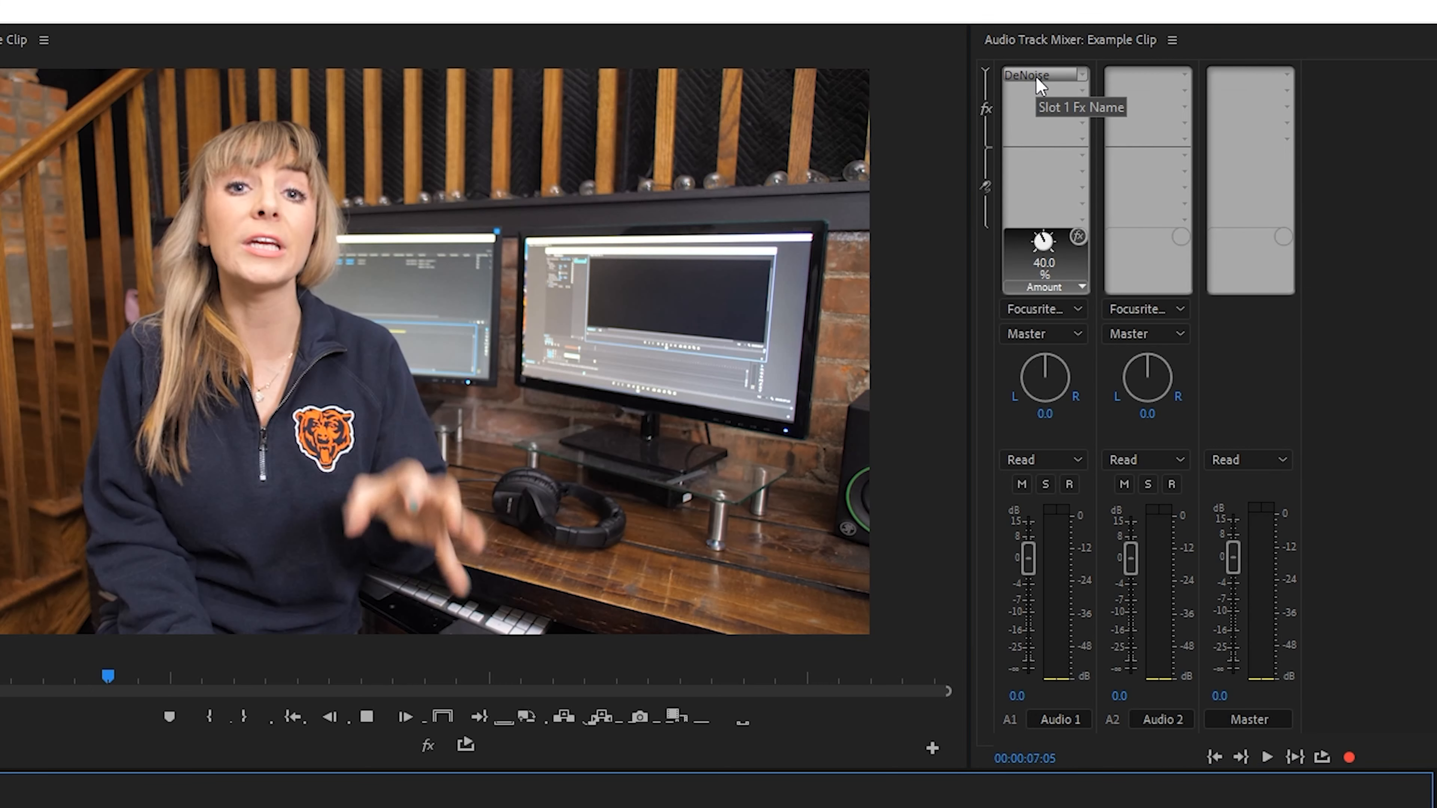
{"action": "double_click", "coordinate": [1041, 78]}
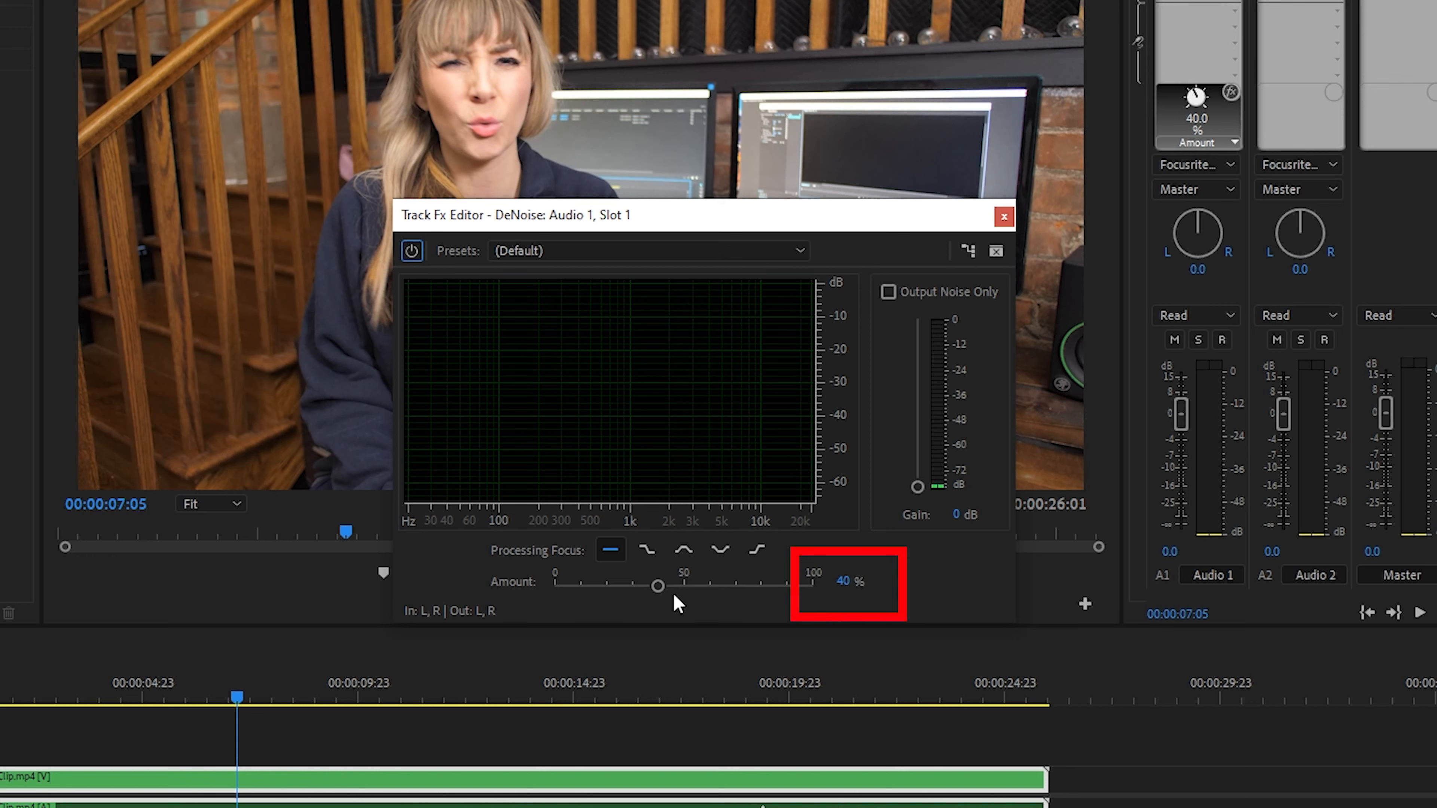
Step: Set the Audio 1 DeNoise amount to 100% and play the sequence to audition it
{"action": "left_click_drag", "start_coordinate": [657, 585], "coordinate": [840, 587]}
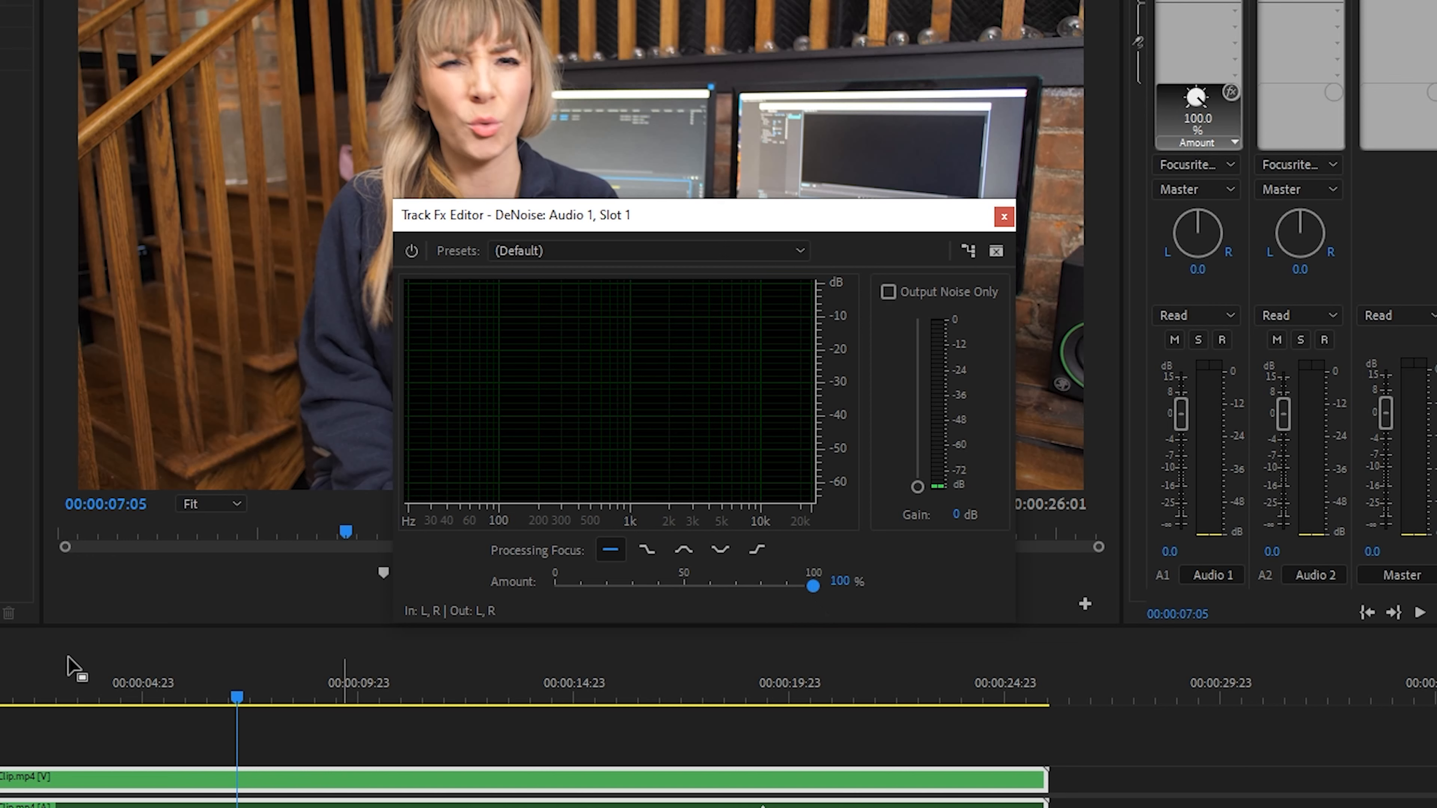
{"action": "left_click", "coordinate": [117, 684]}
{"action": "key", "text": "space"}
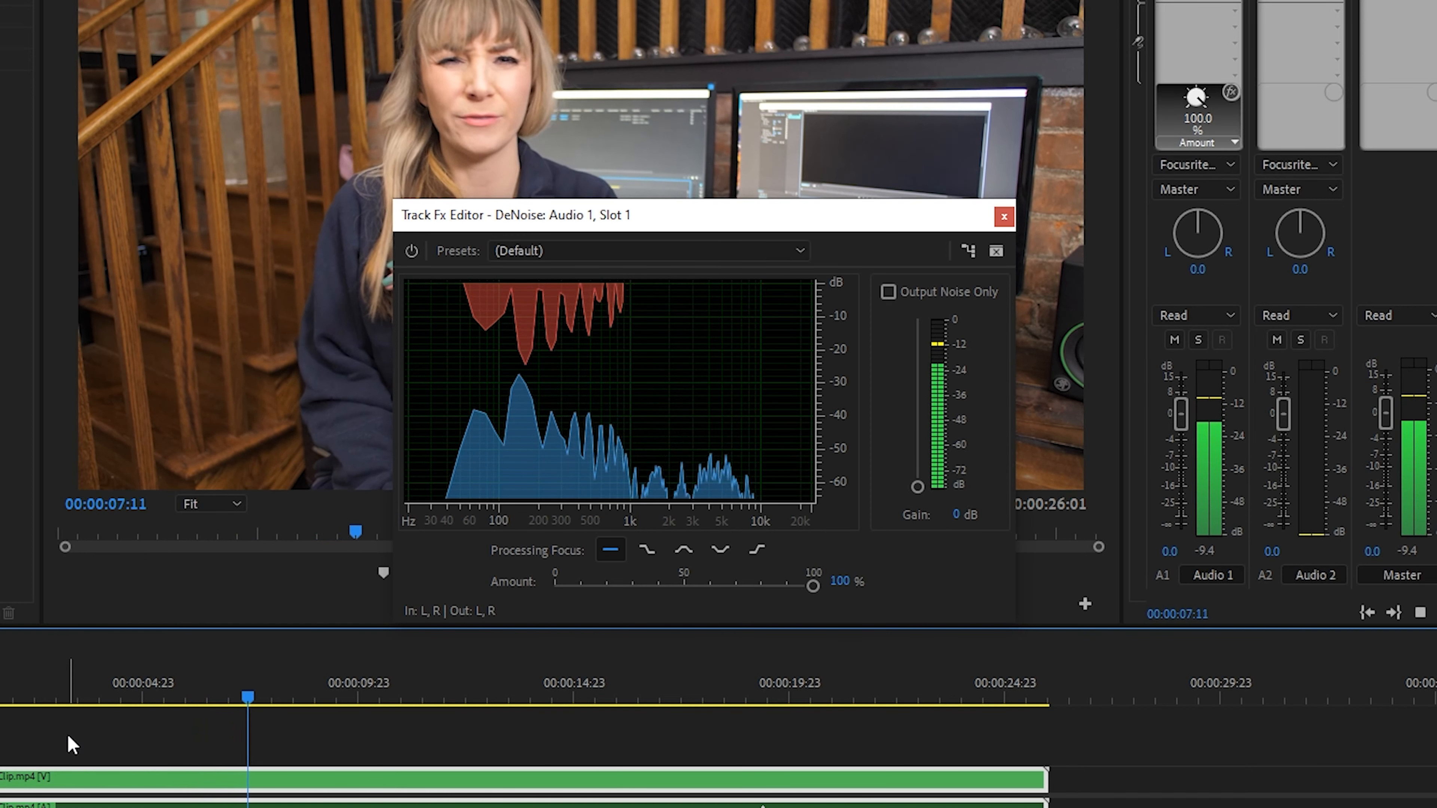
{"action": "key", "text": "space"}
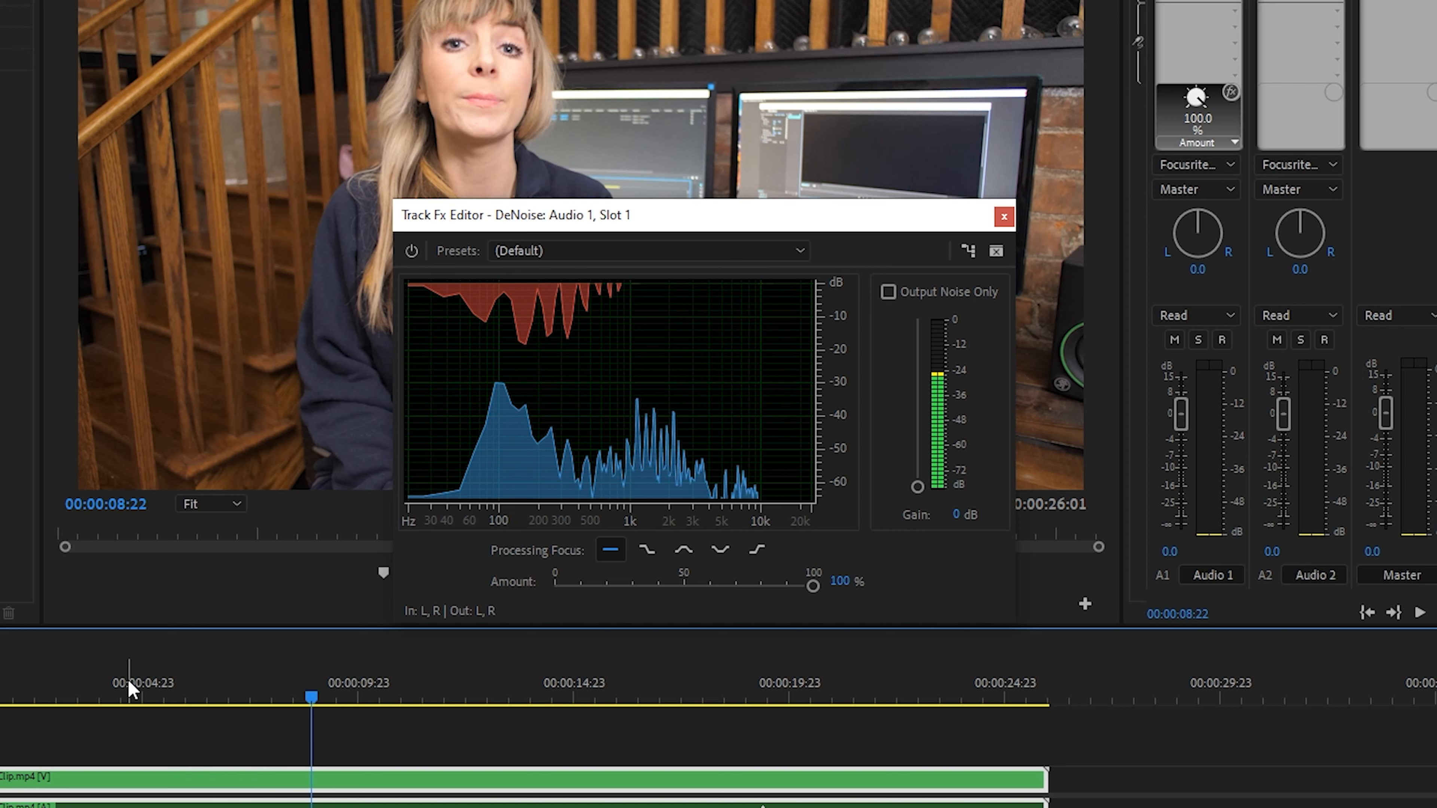
Step: Set the Audio 1 DeNoise amount to 50% and play the sequence to audition it
{"action": "left_click_drag", "start_coordinate": [813, 585], "coordinate": [684, 586]}
{"action": "left_click", "coordinate": [143, 685]}
{"action": "key", "text": "space"}
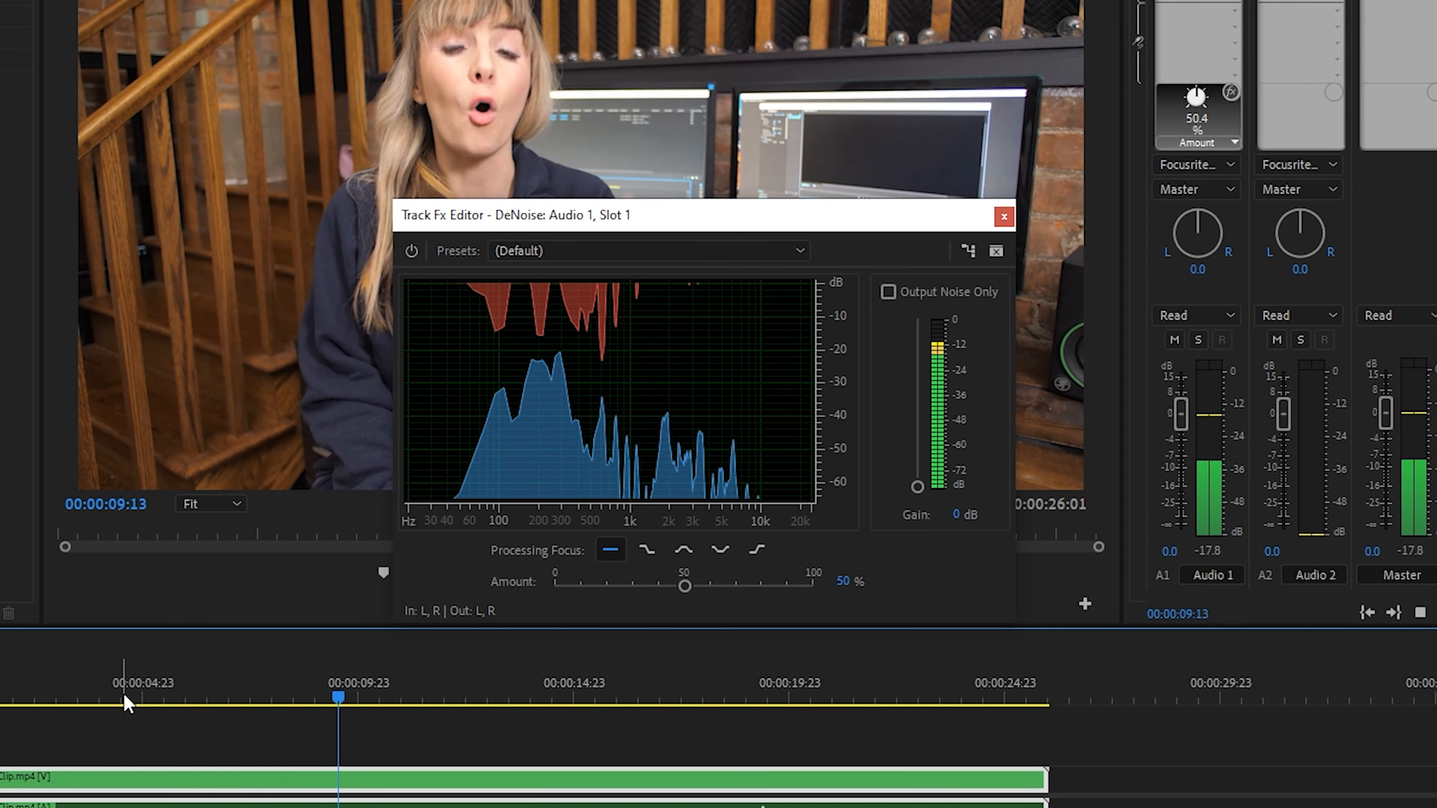
{"action": "key", "text": "space"}
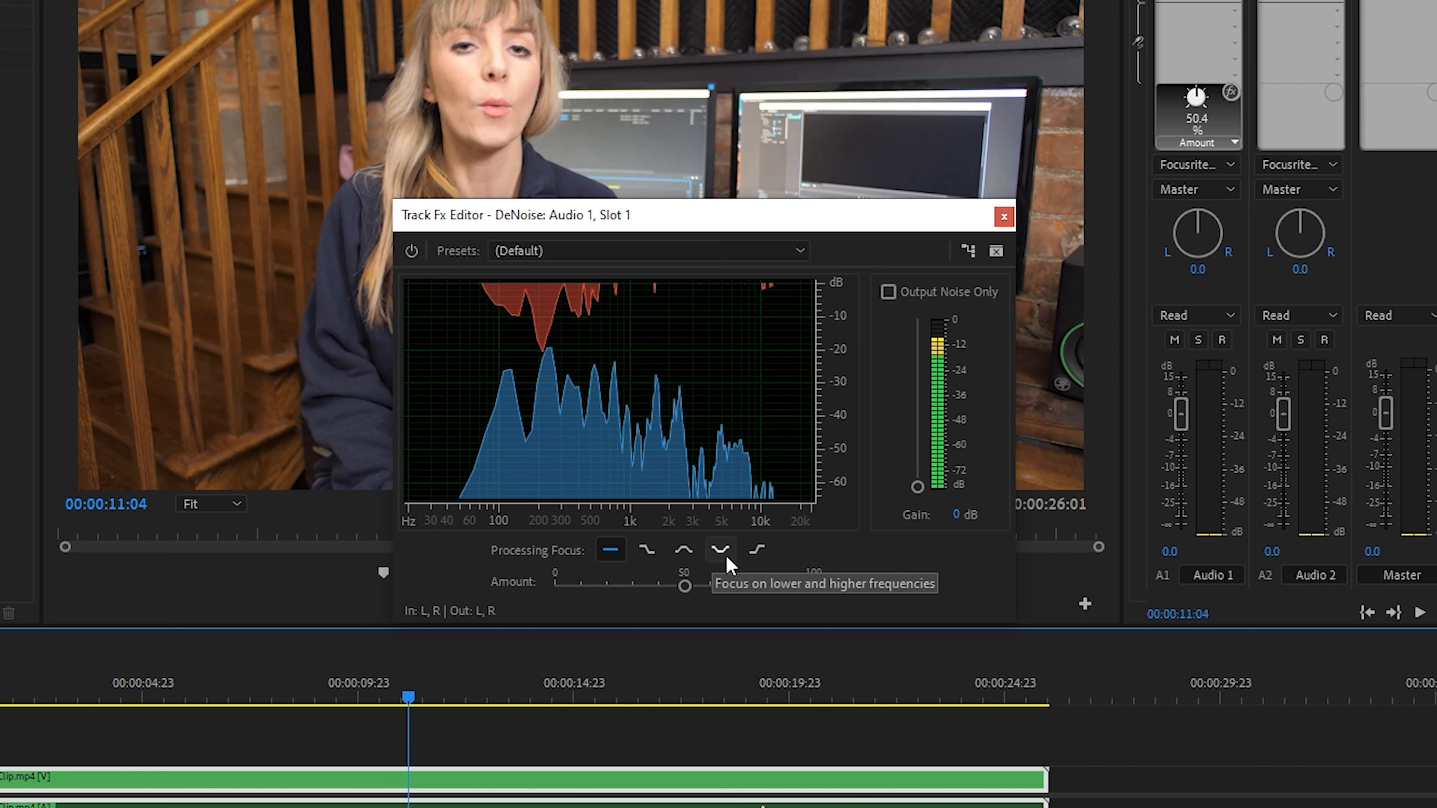
Step: Try the high-frequency processing focus for DeNoise, and return the focus to all frequencies
{"action": "left_click", "coordinate": [751, 559]}
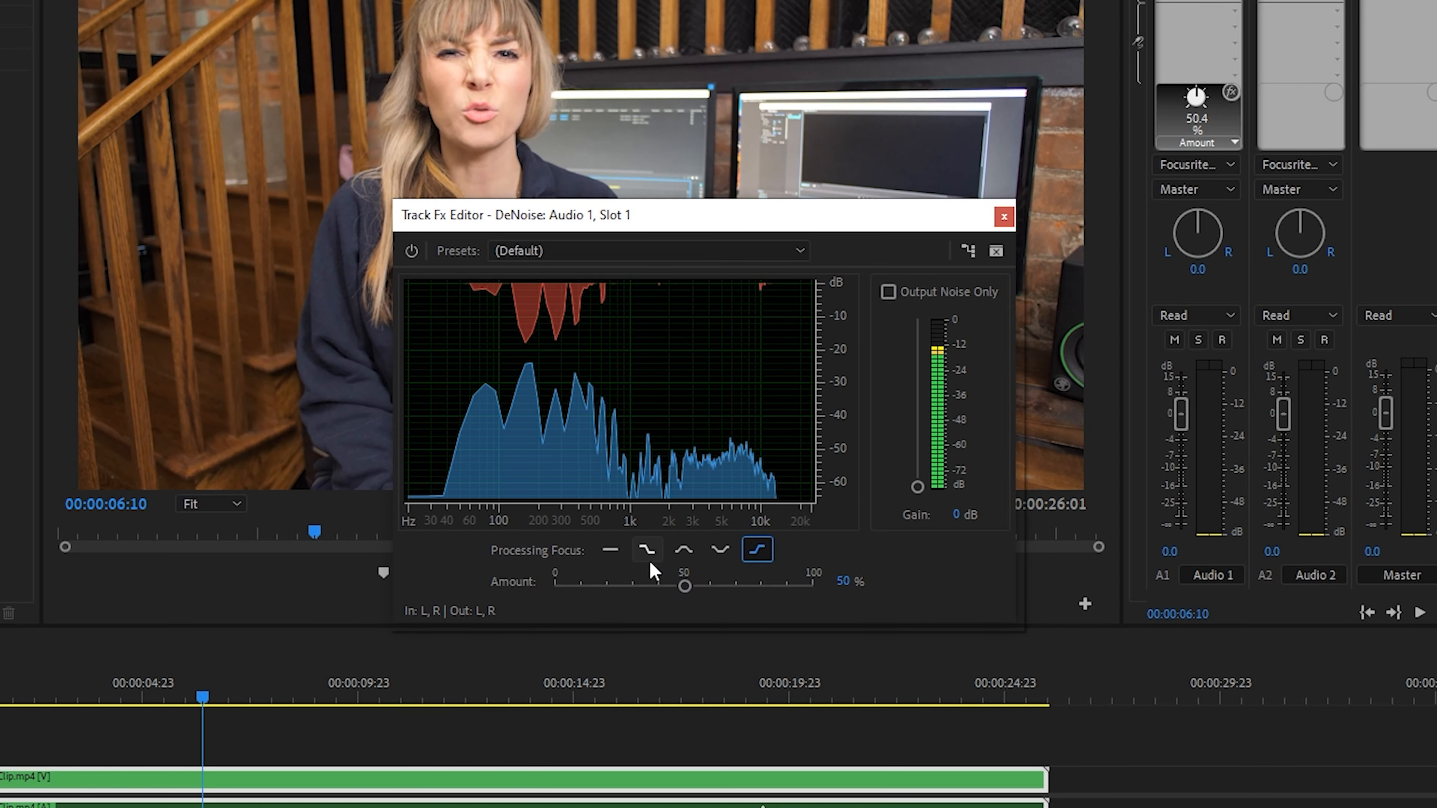
{"action": "left_click", "coordinate": [610, 551]}
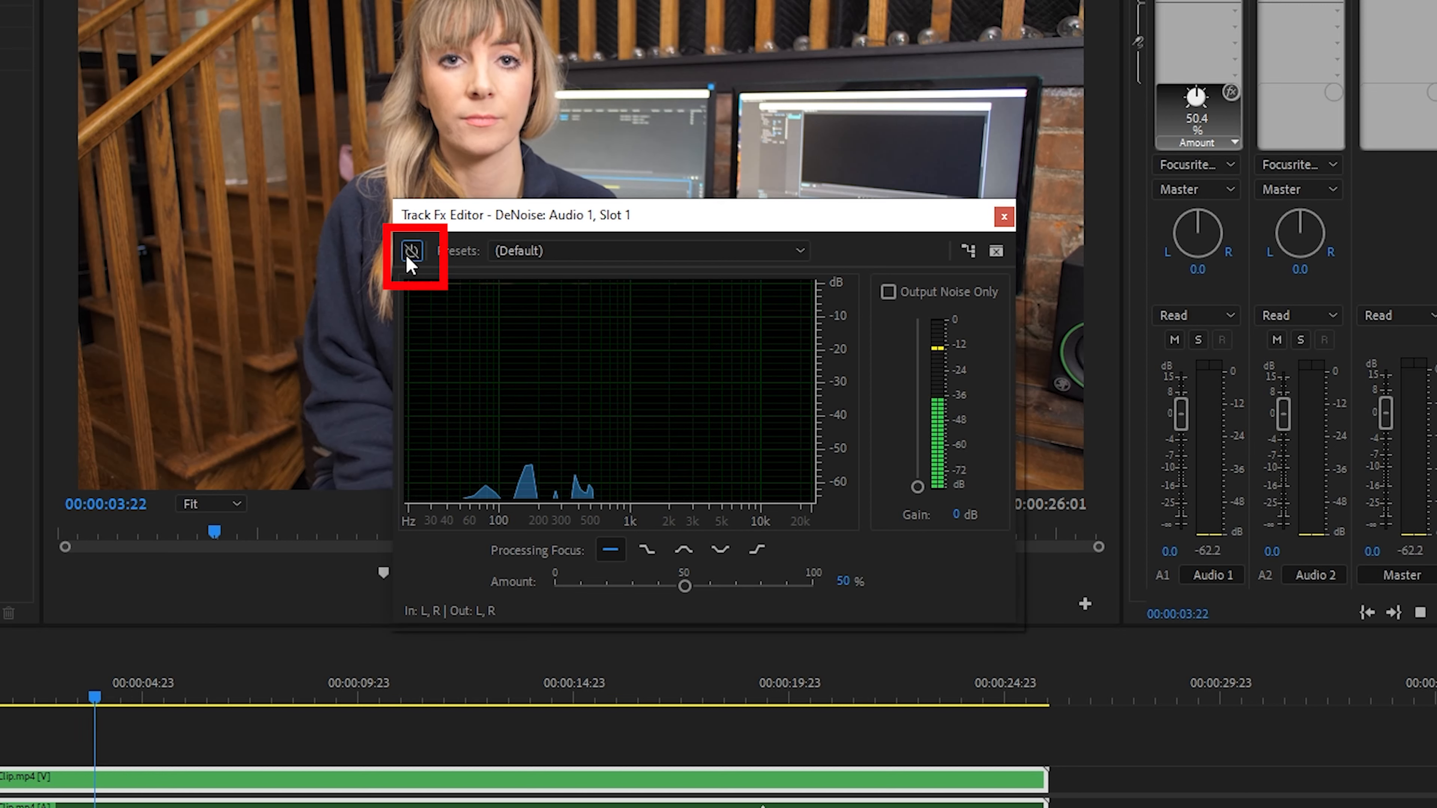
Step: Toggle the DeNoise bypass during playback to compare the Audio 1 sound with and without the effect
{"action": "left_click", "coordinate": [408, 257]}
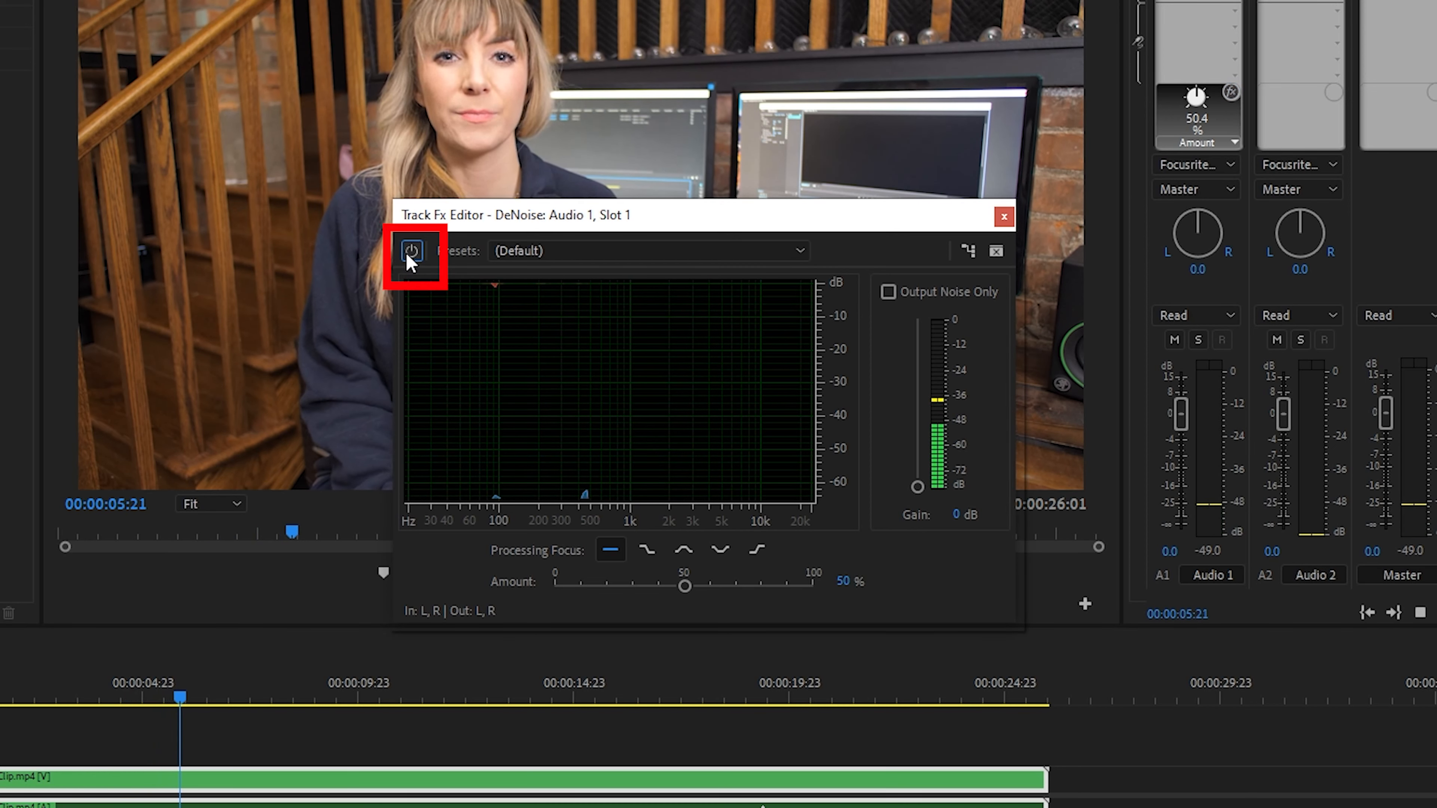
{"action": "left_click", "coordinate": [414, 263]}
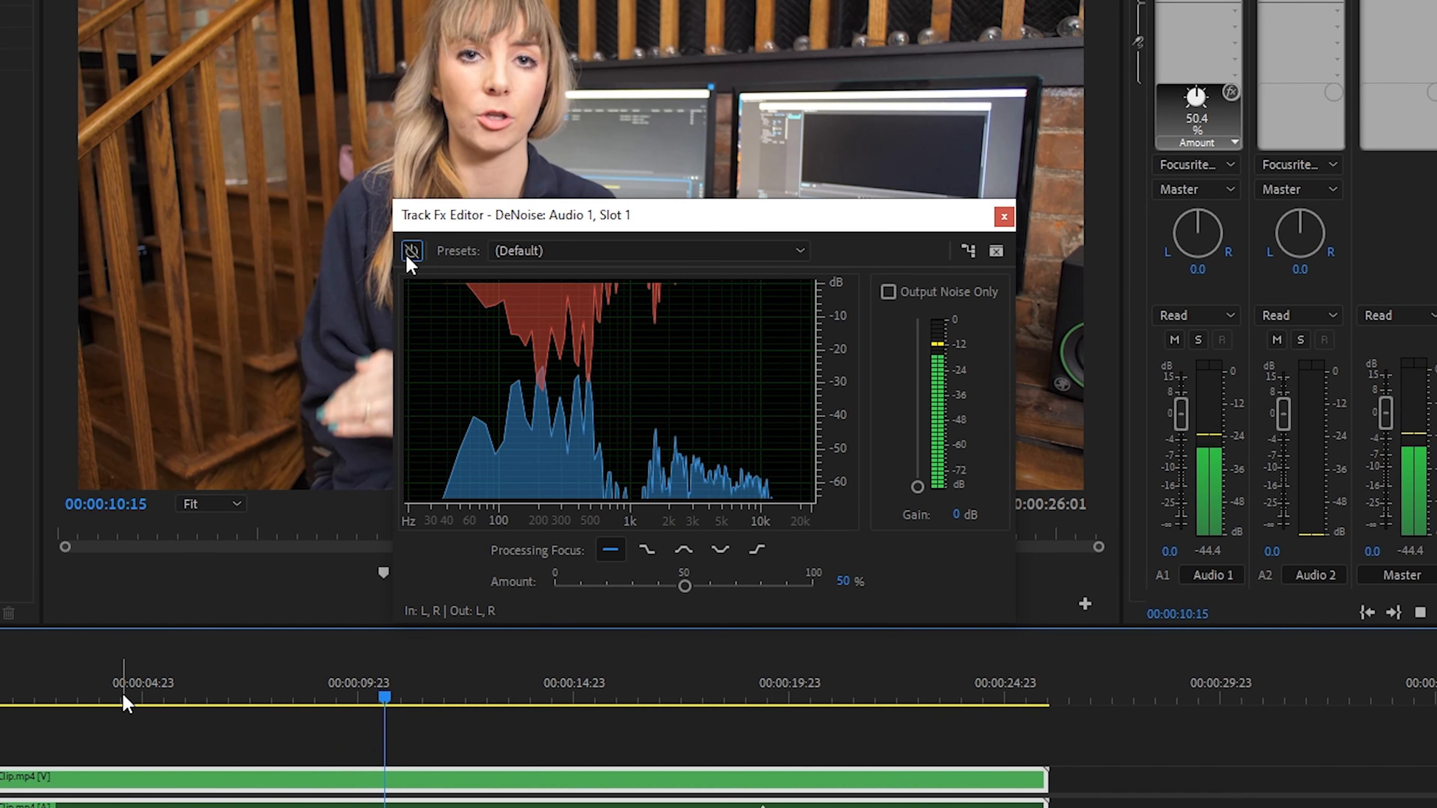
{"action": "key", "text": "space"}
{"action": "left_click", "coordinate": [408, 258]}
{"action": "left_click", "coordinate": [126, 704]}
{"action": "key", "text": "space"}
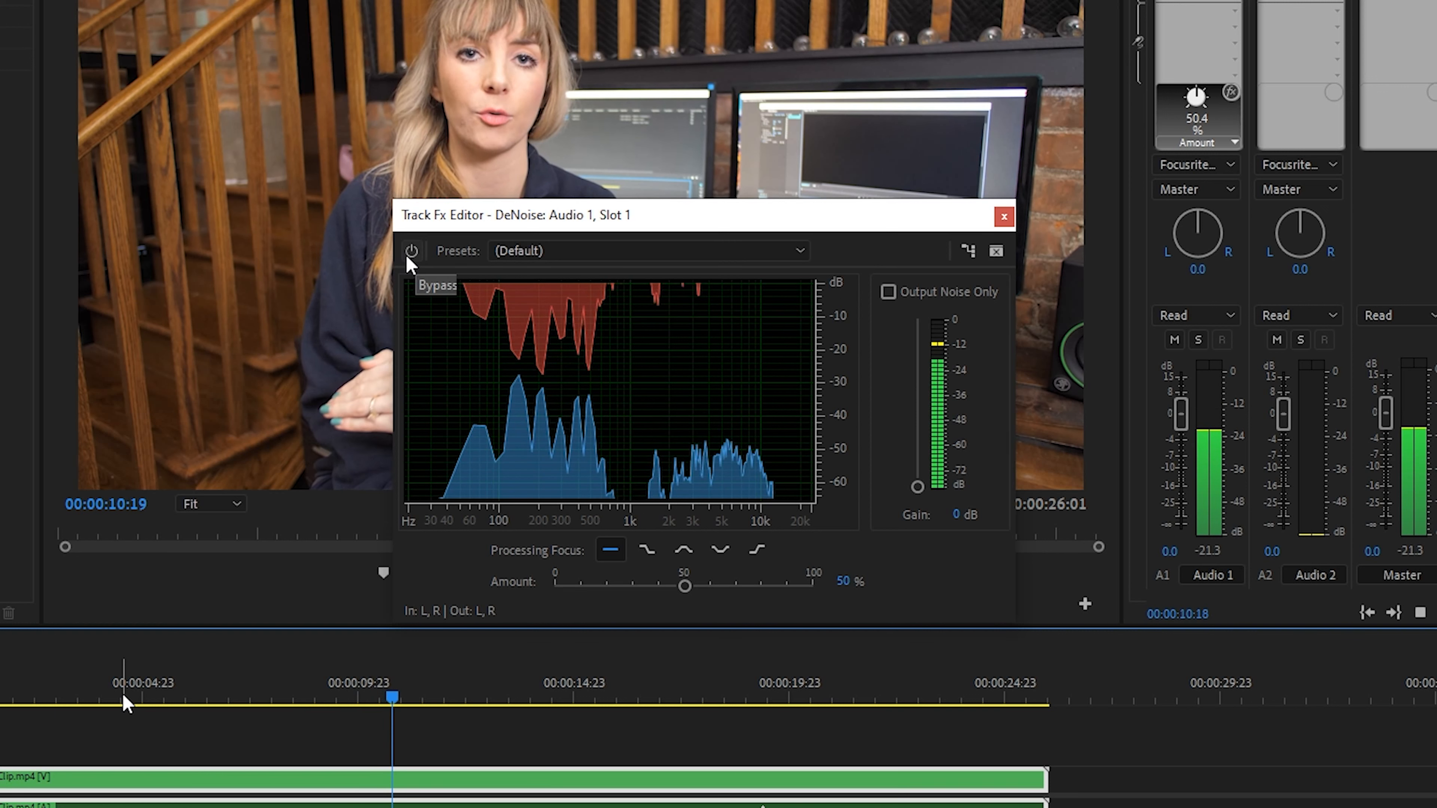
{"action": "left_click", "coordinate": [409, 256]}
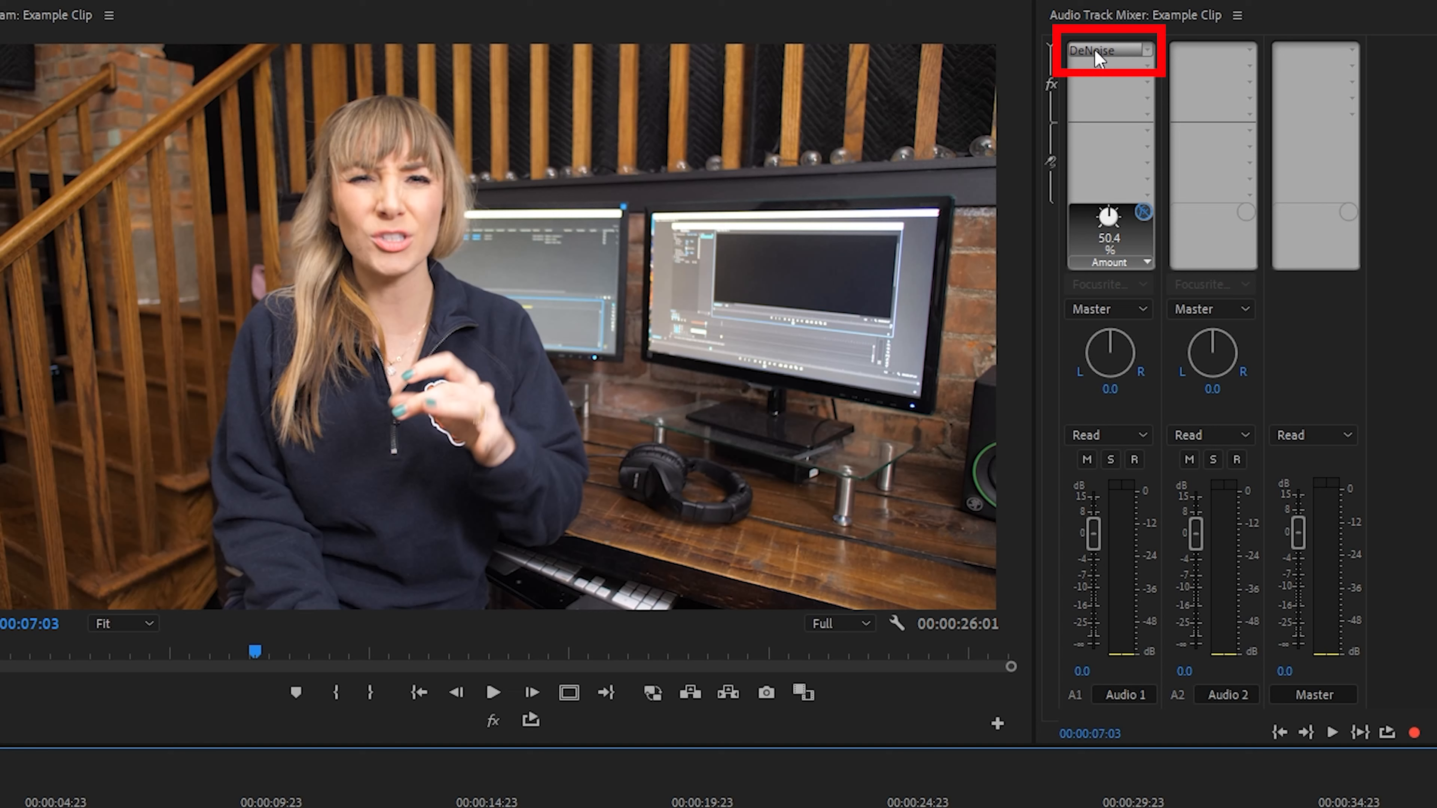
Step: Copy the DeNoise effect from Audio 1 to Audio 2 and toggle the effect's bypass on Audio 1
{"action": "left_click", "coordinate": [1096, 57]}
{"action": "left_click_drag", "start_coordinate": [1097, 57], "coordinate": [1188, 52]}
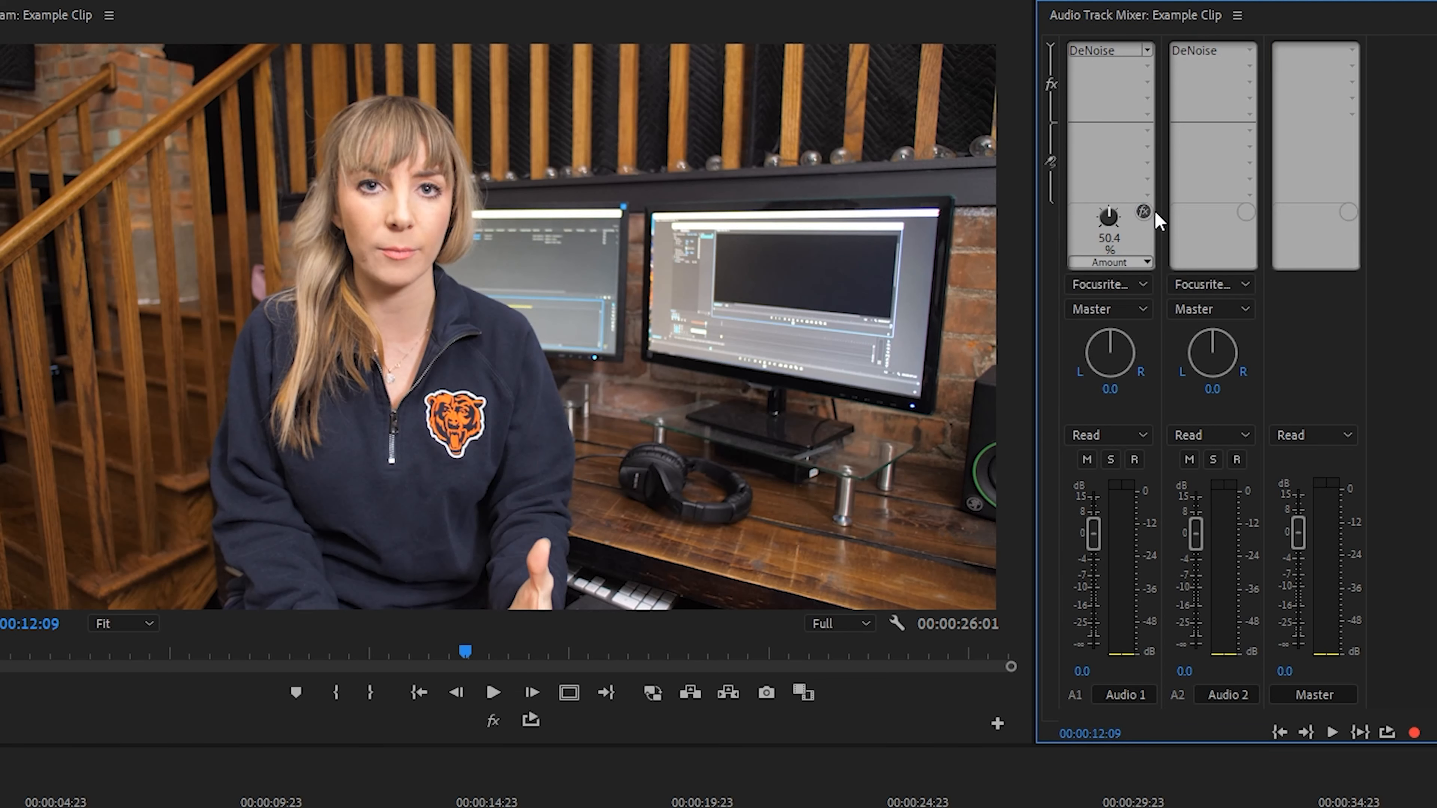
{"action": "left_click", "coordinate": [1143, 213]}
{"action": "key", "text": "space"}
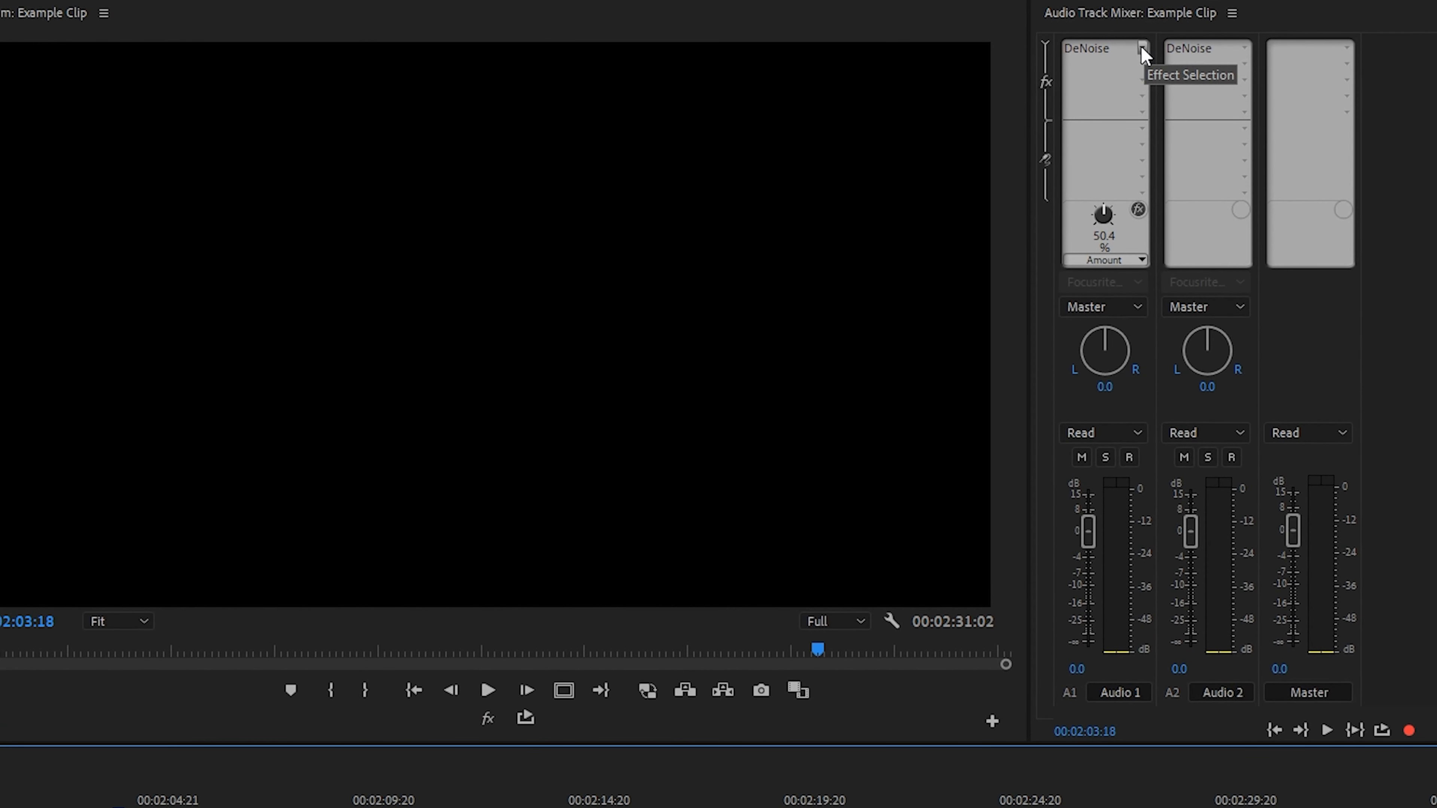
Step: Remove the DeNoise effect from both the Audio 1 and Audio 2 tracks by setting their effect slots to None
{"action": "left_click", "coordinate": [1142, 47]}
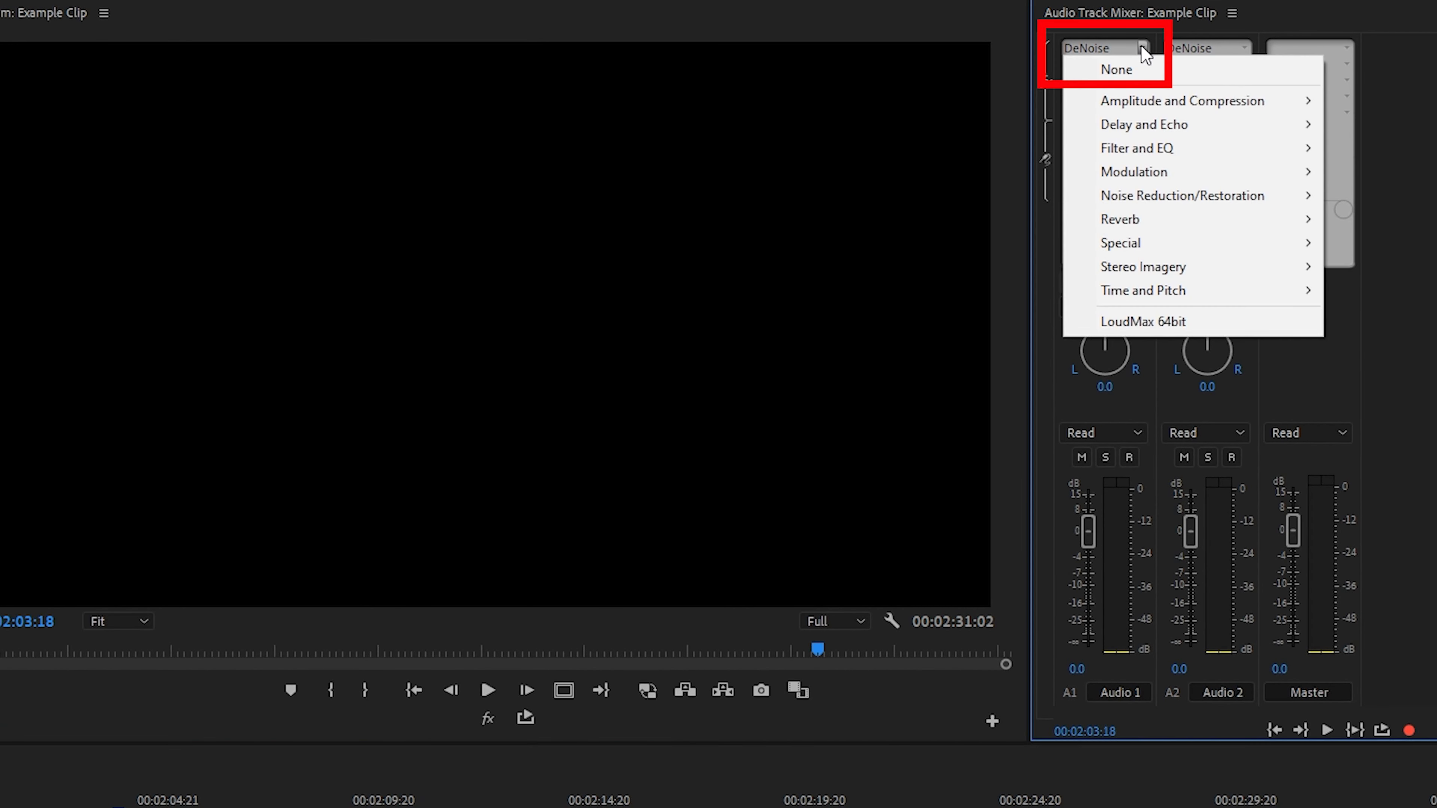
{"action": "left_click", "coordinate": [1144, 72]}
{"action": "left_click", "coordinate": [1247, 48]}
{"action": "left_click", "coordinate": [1222, 69]}
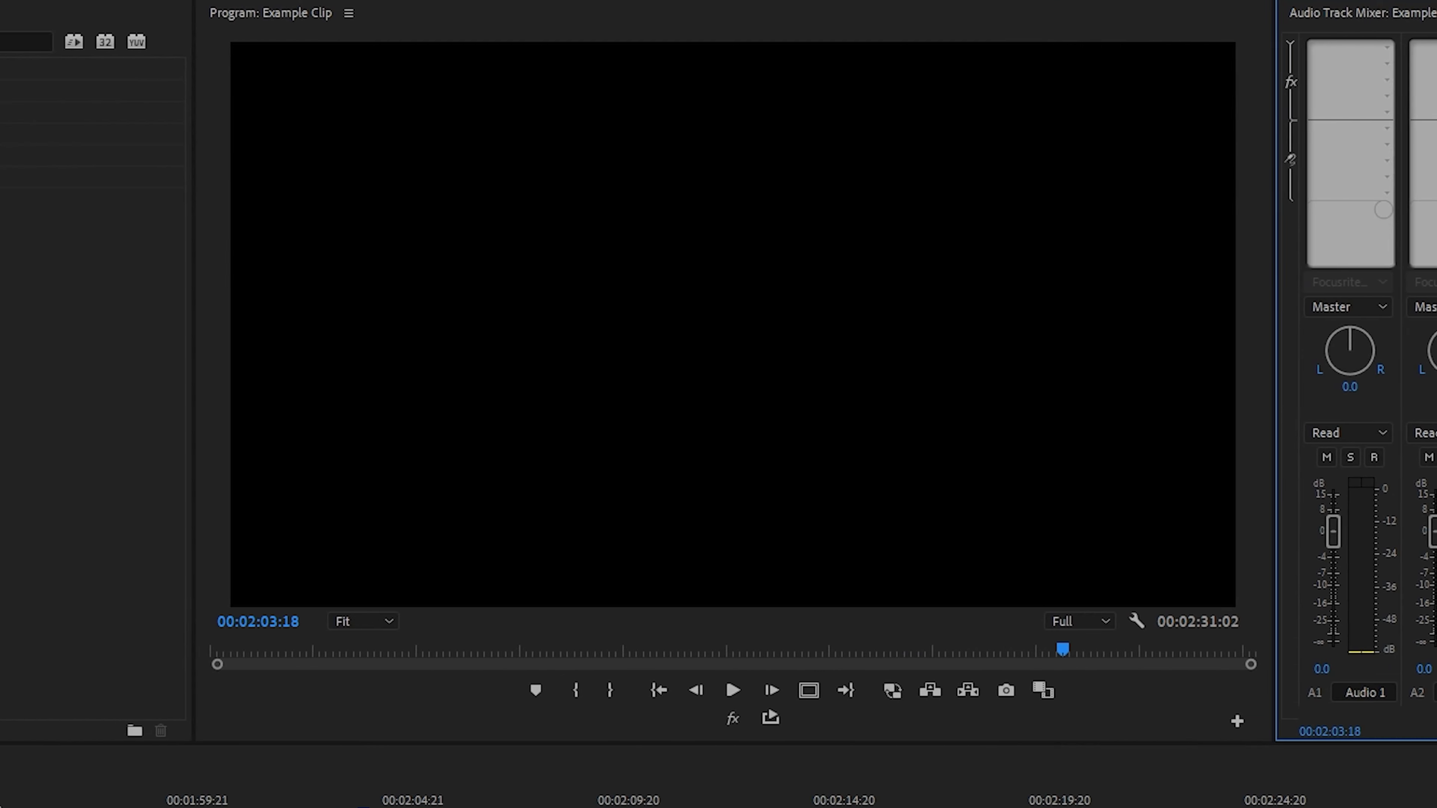
Step: Search the effects for "denoise" and apply the DeNoise audio effect to the second audio clip, 14242, on Audio 1
{"action": "left_click", "coordinate": [55, 43]}
{"action": "type", "text": "denoise"}
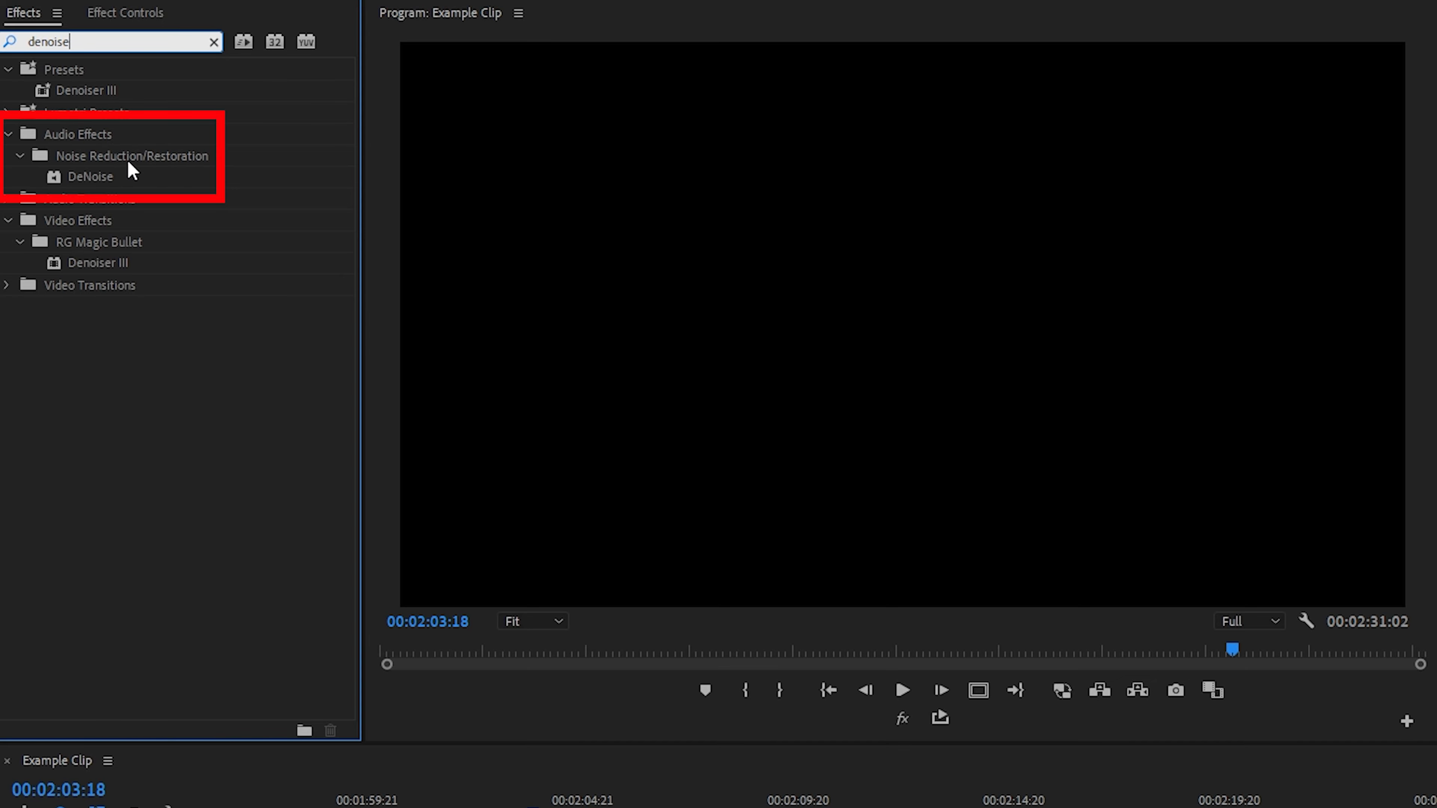
{"action": "left_click_drag", "start_coordinate": [90, 177], "coordinate": [657, 740]}
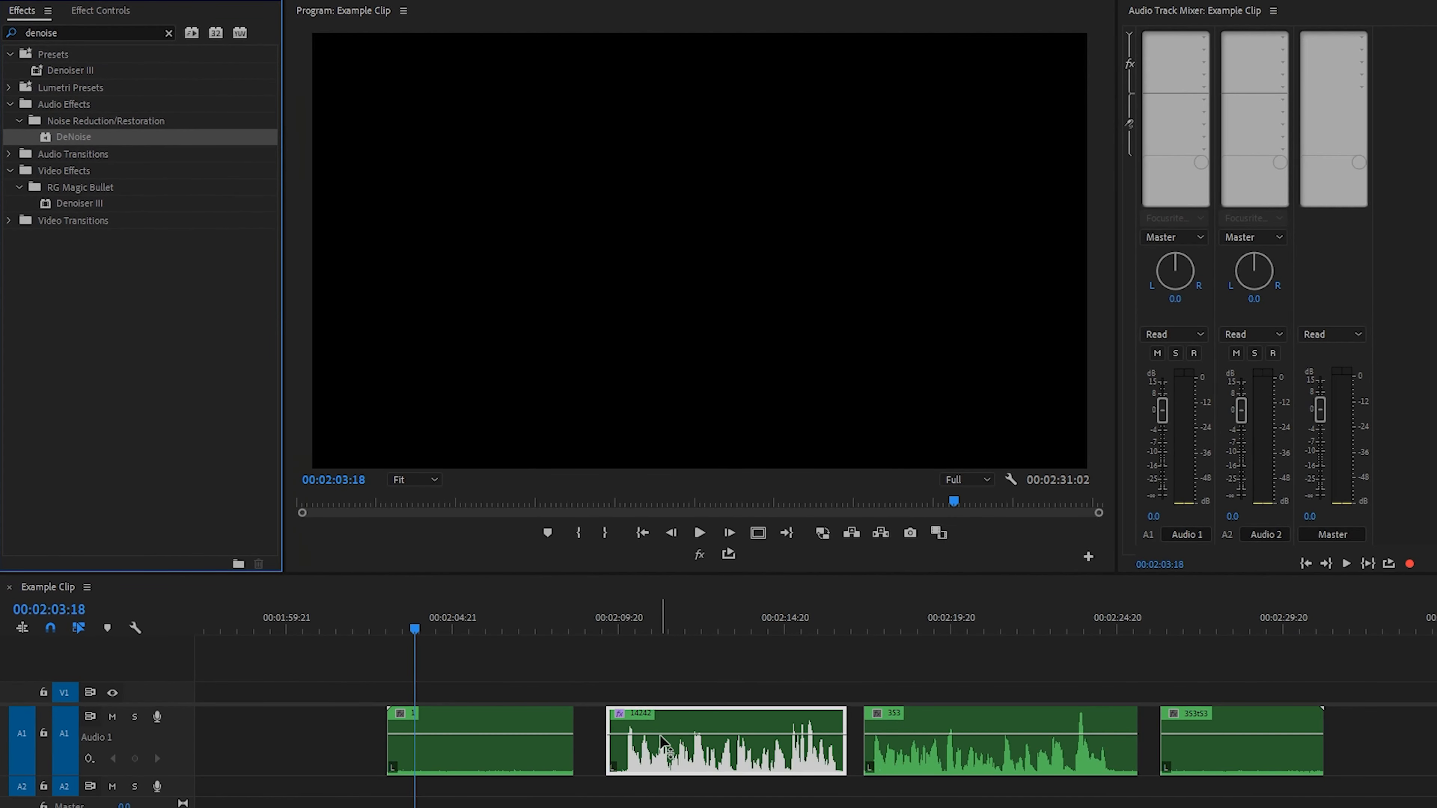
Step: Move the playhead to the start of clip 14242 and open the custom setup editor of its DeNoise effect
{"action": "left_click", "coordinate": [601, 622]}
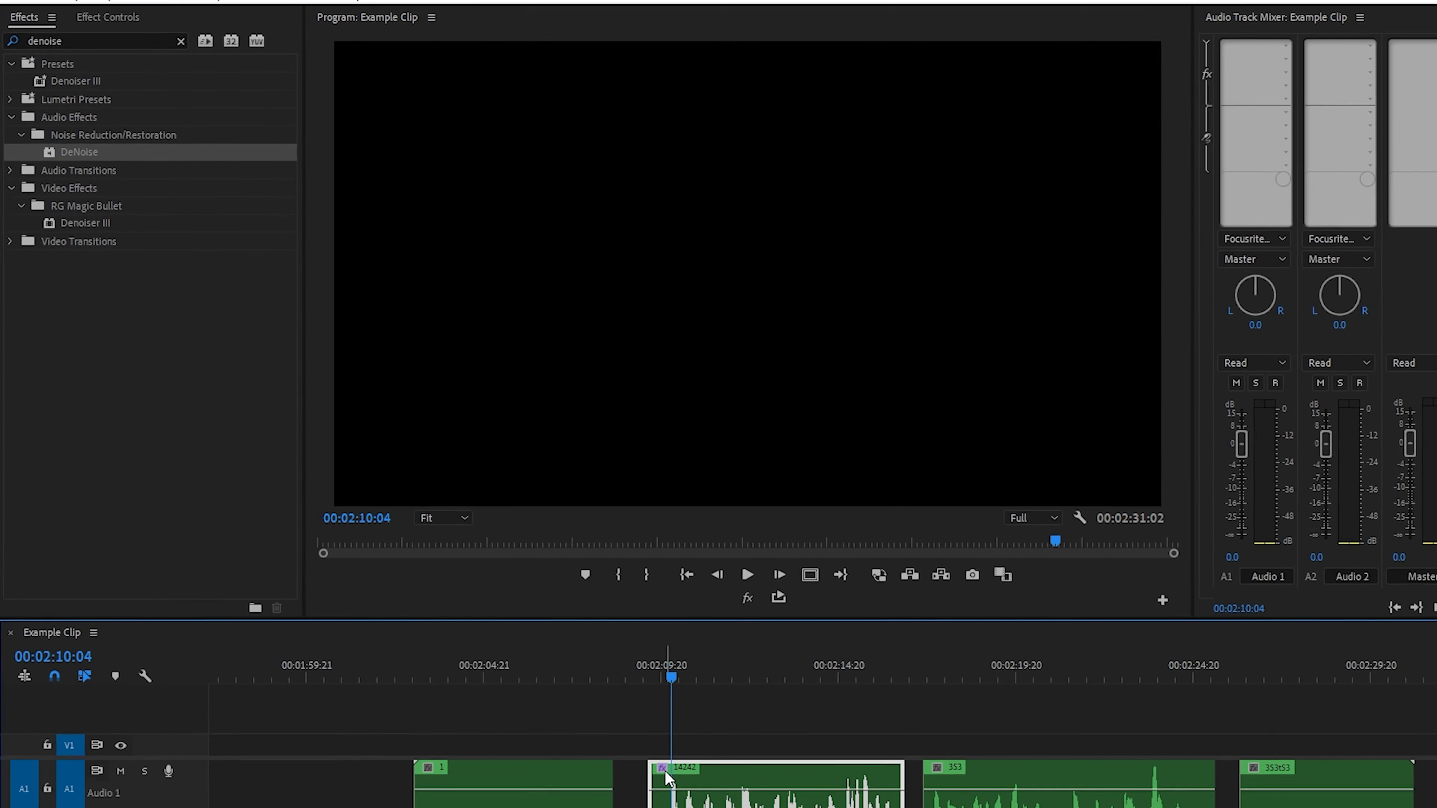
{"action": "left_click", "coordinate": [104, 10]}
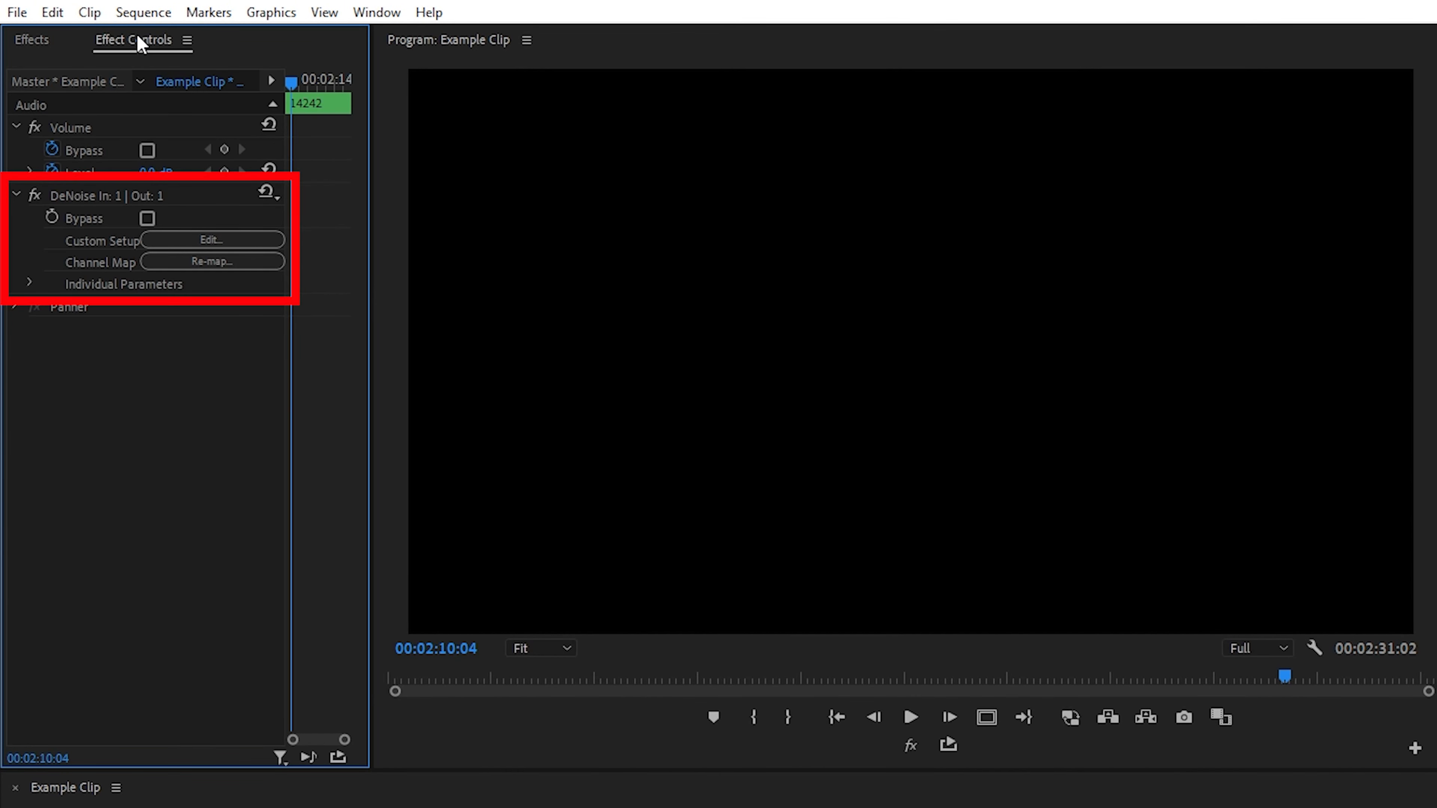
{"action": "left_click", "coordinate": [224, 243]}
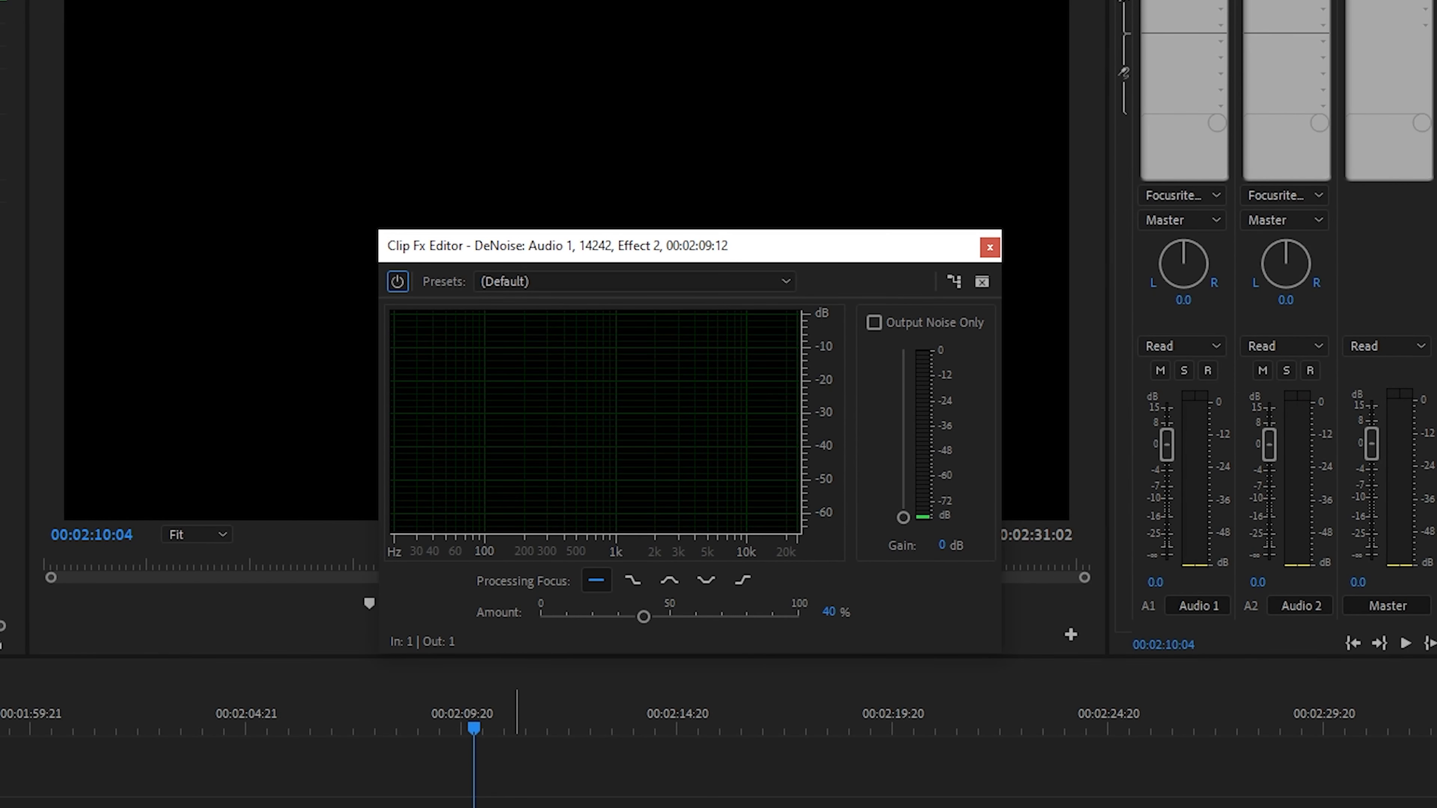